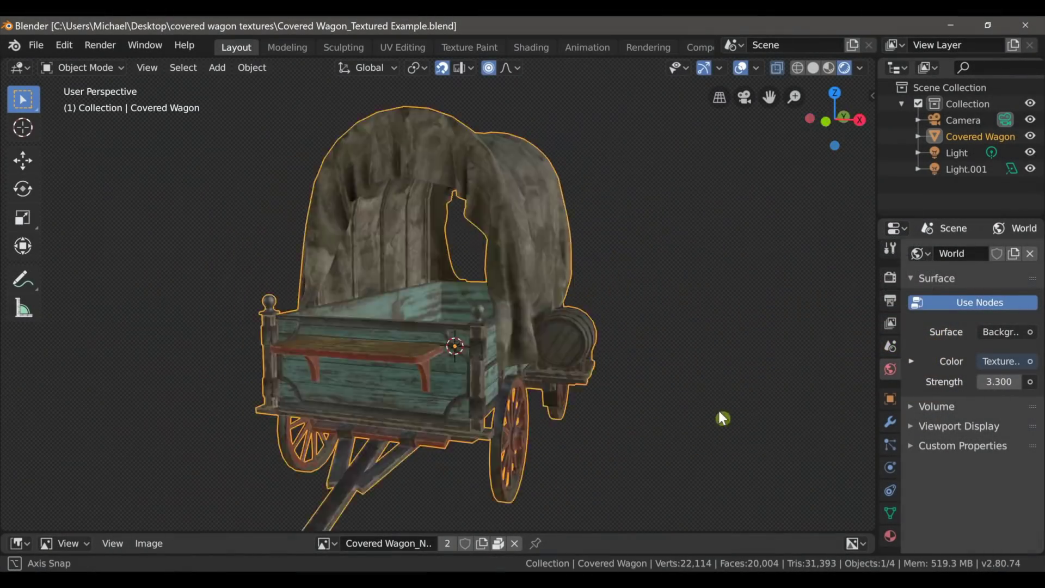
# Raise the Paint_Noise Refine value so the dinosaur's noise patch grows
pyautogui.moveTo(722, 418); pyautogui.dragTo(684, 374, button='middle')
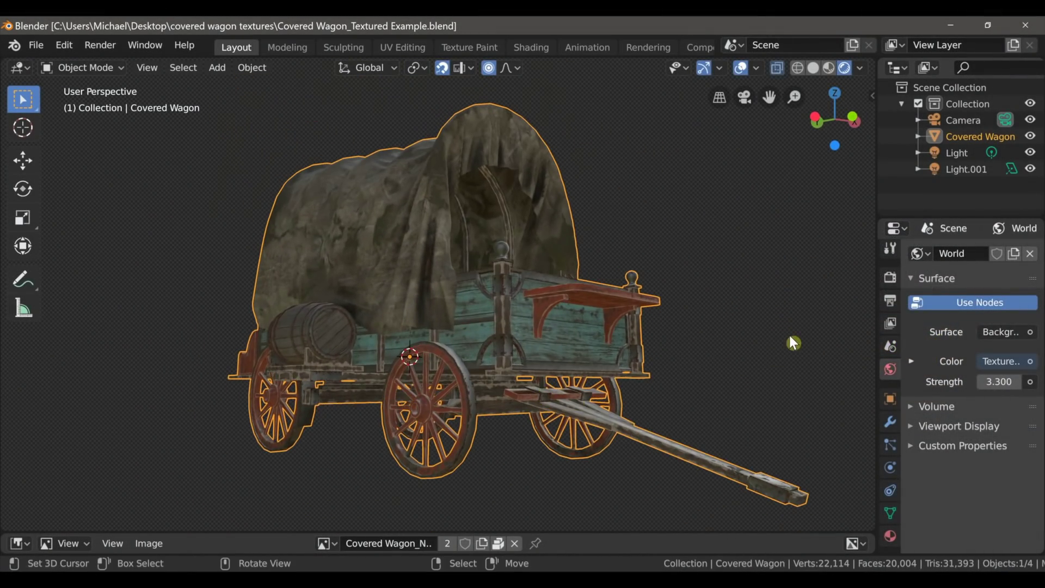
pyautogui.moveTo(792, 342); pyautogui.dragTo(485, 338, button='middle')
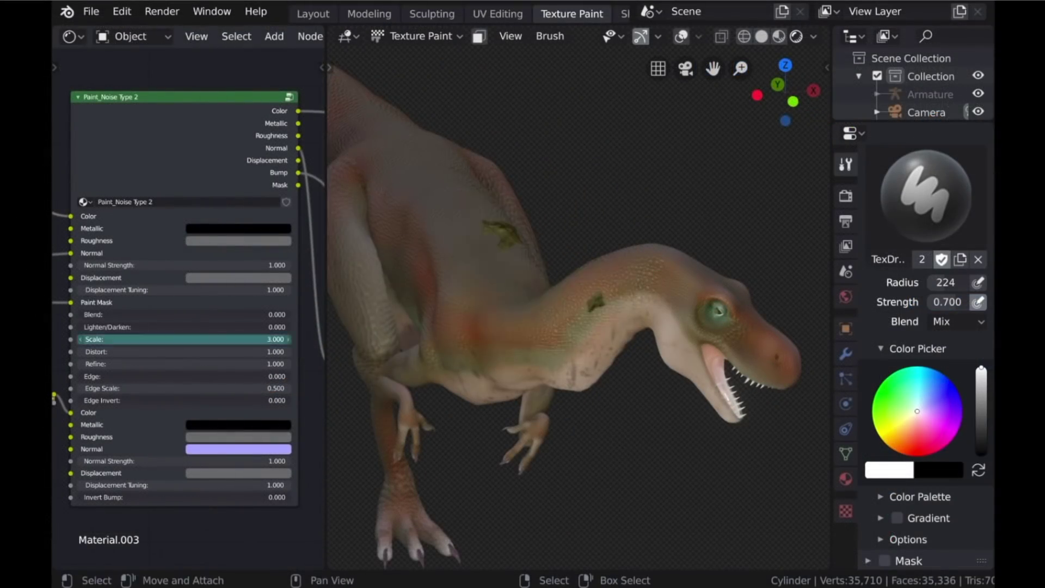
pyautogui.moveTo(186, 364); pyautogui.dragTo(186, 369)
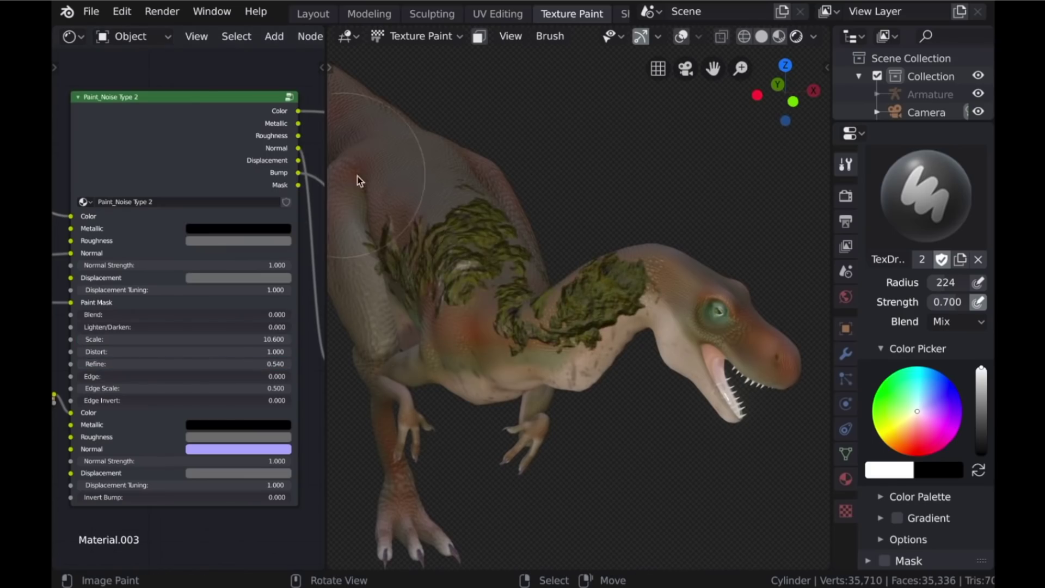
pyautogui.moveTo(563, 326); pyautogui.dragTo(638, 237, button='middle')
pyautogui.scroll(3, 608, 312)
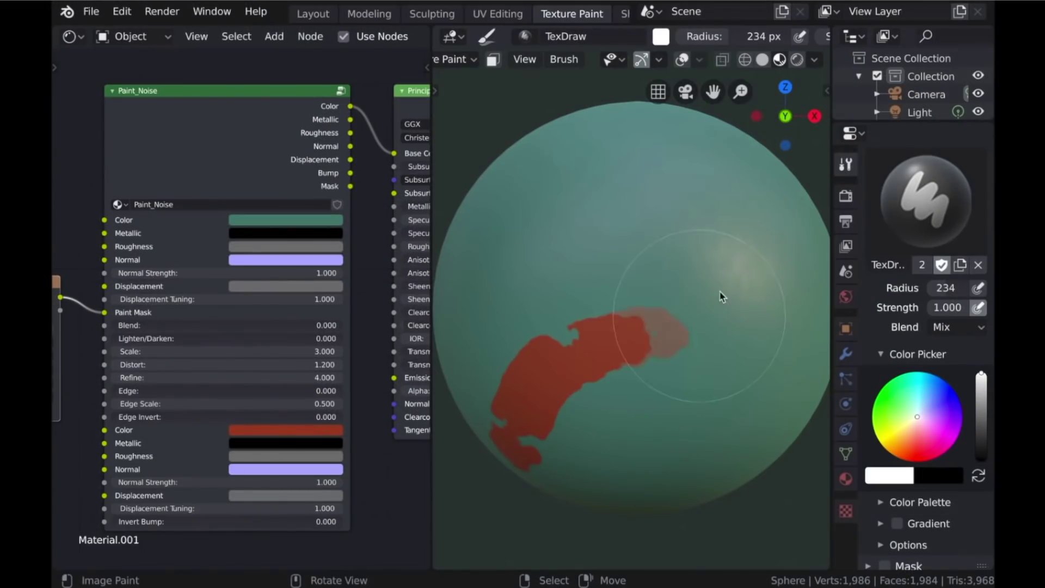
# Paint a red noise stroke on the sphere; set Scale 3.800, keep Distort 1.200, raise Edge Scale, enable Edge Invert
pyautogui.moveTo(737, 112); pyautogui.dragTo(595, 330)
pyautogui.moveTo(154, 352); pyautogui.dragTo(250, 378)
pyautogui.rightClick(191, 365)
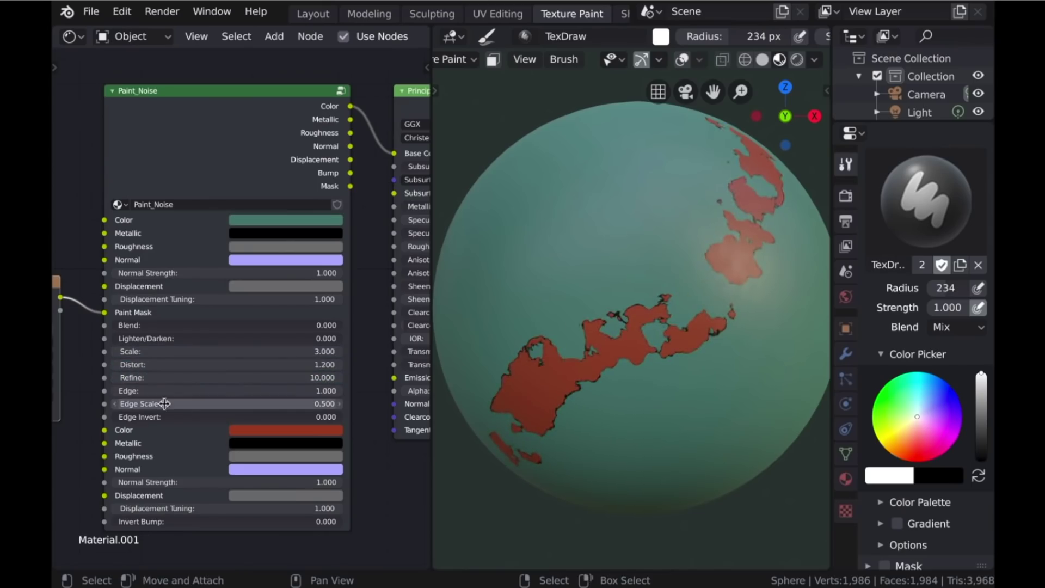
pyautogui.moveTo(165, 403); pyautogui.dragTo(239, 403)
pyautogui.moveTo(164, 351); pyautogui.dragTo(186, 351)
pyautogui.moveTo(164, 417); pyautogui.dragTo(228, 417)
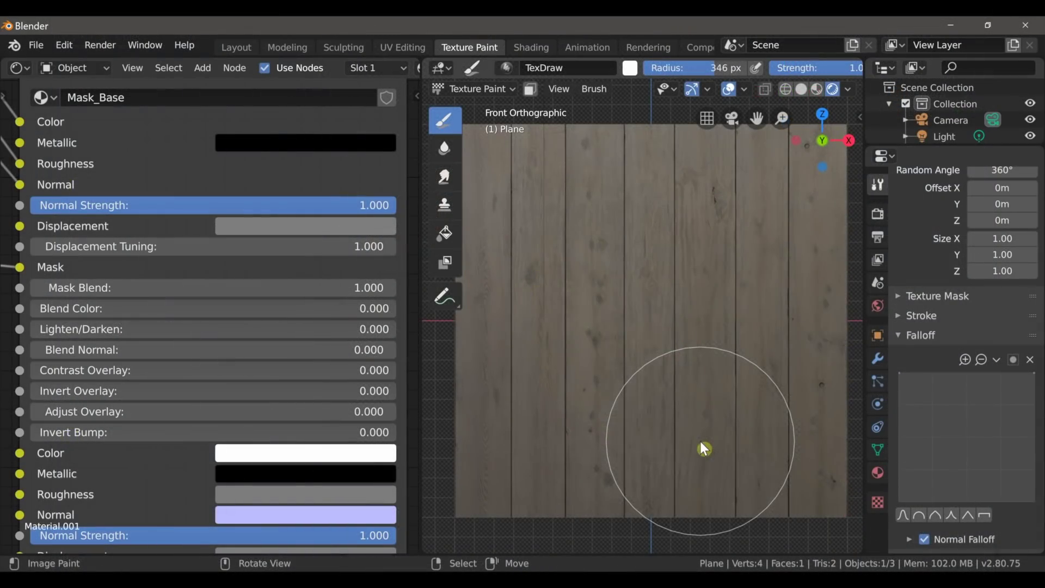
# Paint a white cloudy patch on the planks and set Contrast Overlay to 1.000
pyautogui.moveTo(700, 440)
pyautogui.mouseDown()
pyautogui.moveTo(629, 410)
pyautogui.moveTo(644, 280)
pyautogui.mouseUp()
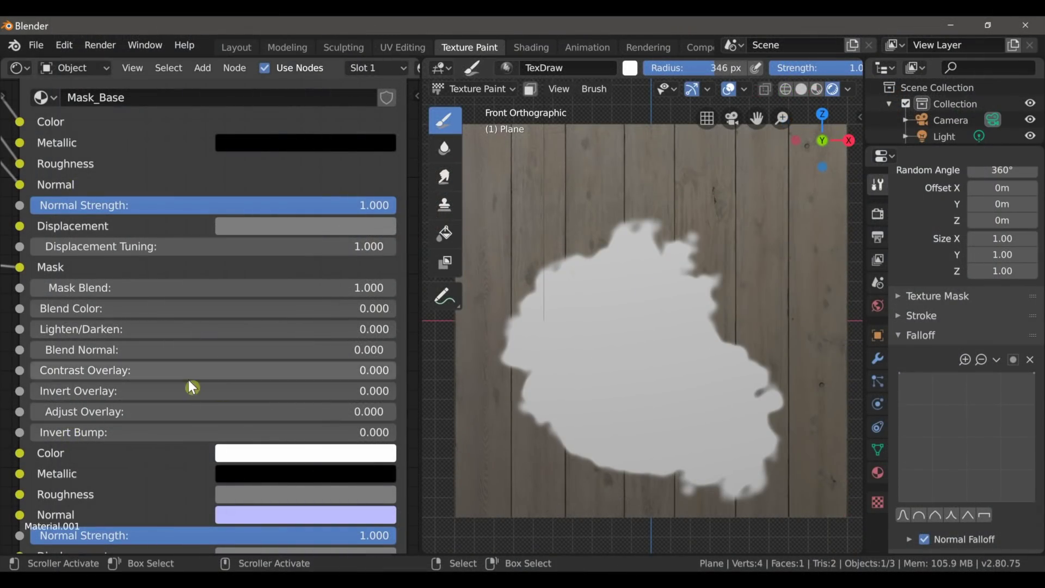
pyautogui.moveTo(147, 371); pyautogui.dragTo(395, 371)
pyautogui.scroll(2, 773, 440)
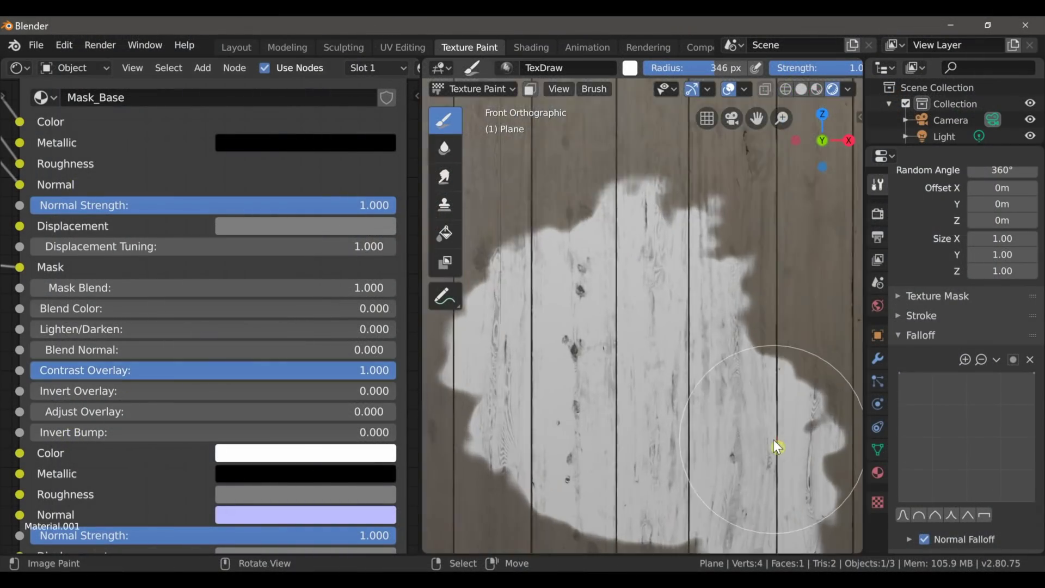
pyautogui.scroll(-2, 773, 440)
pyautogui.moveTo(773, 440); pyautogui.dragTo(763, 432, button='middle')
pyautogui.scroll(2, 762, 430)
pyautogui.moveTo(722, 404); pyautogui.dragTo(695, 352, button='middle')
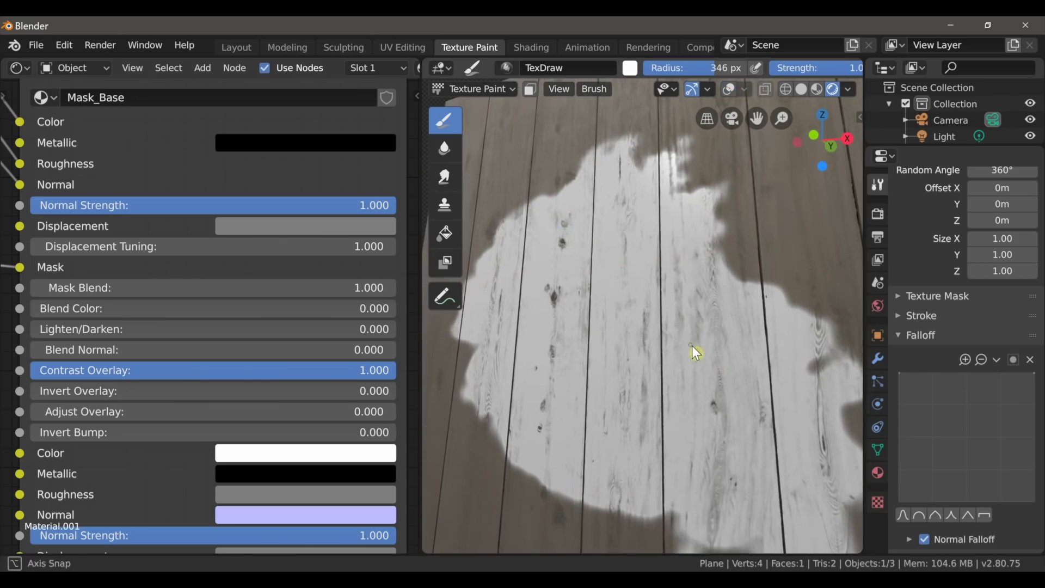
# Lower Adjust Overlay to -1.700 and Blend Normal to -0.300, then paint more white on the planks
pyautogui.moveTo(126, 411)
pyautogui.mouseDown()
pyautogui.moveTo(3, 412)
pyautogui.moveTo(33, 412)
pyautogui.mouseUp()
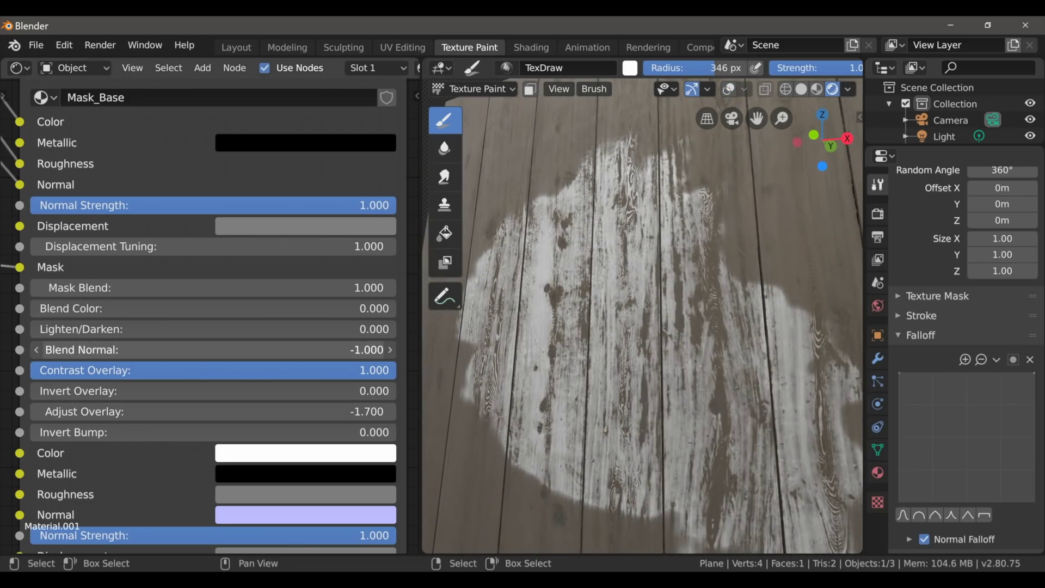
pyautogui.moveTo(163, 350); pyautogui.dragTo(120, 350)
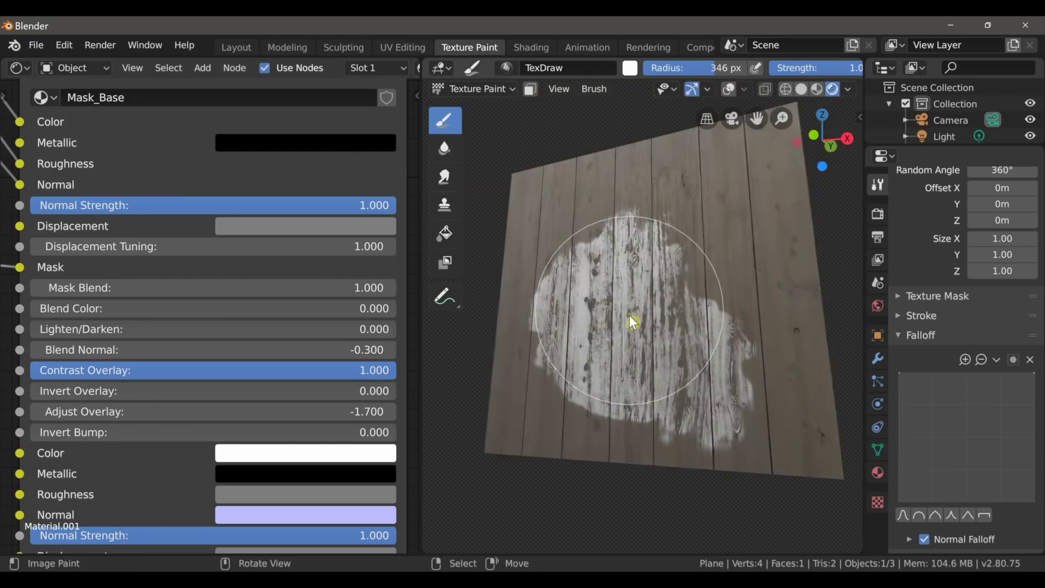
pyautogui.moveTo(629, 321); pyautogui.dragTo(669, 337, button='middle')
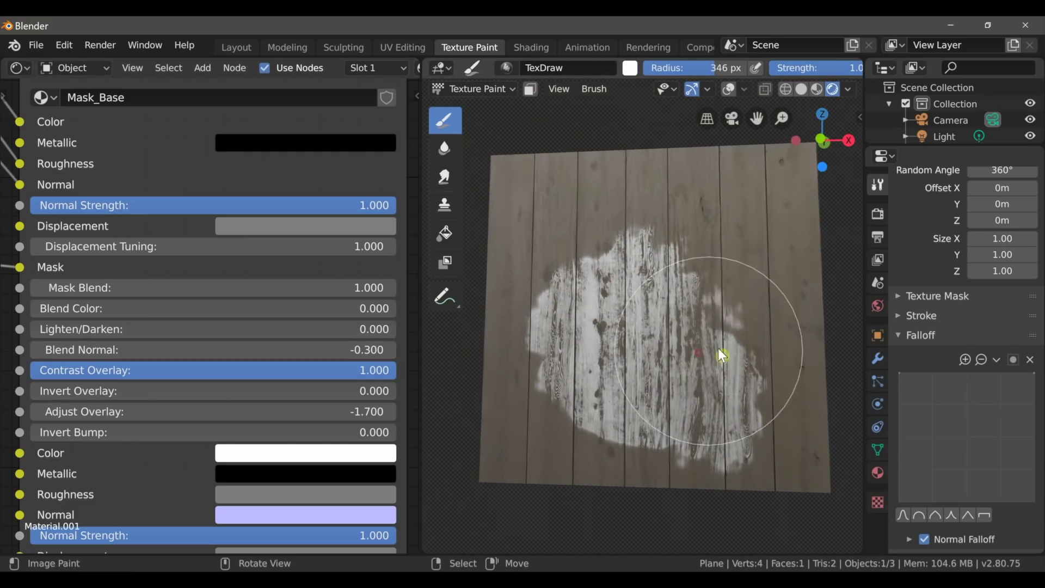
pyautogui.moveTo(721, 355)
pyautogui.mouseDown()
pyautogui.moveTo(575, 240)
pyautogui.moveTo(597, 402)
pyautogui.moveTo(651, 467)
pyautogui.moveTo(782, 165)
pyautogui.mouseUp()
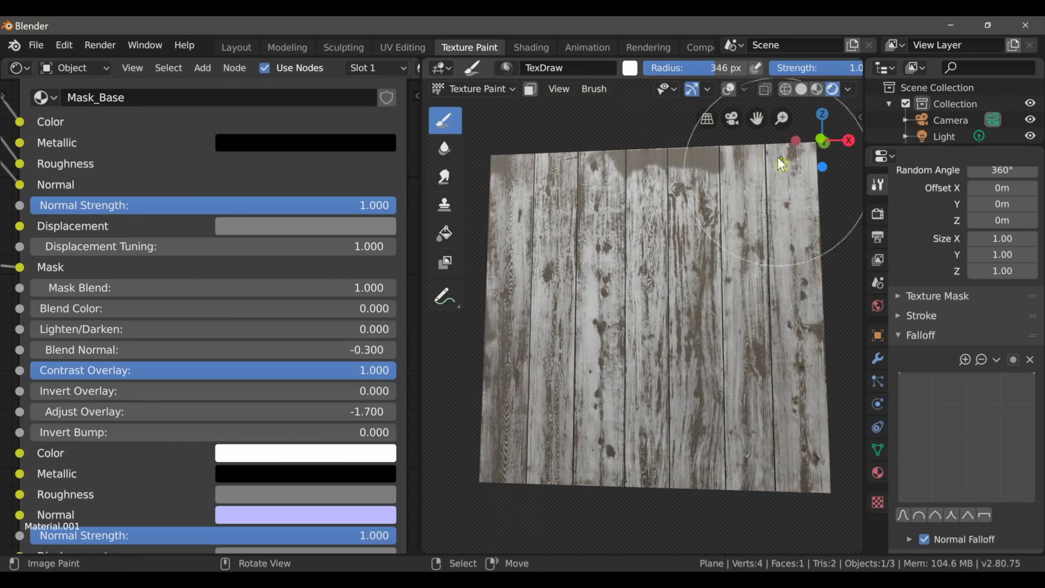
# Lower Adjust Overlay further and paint white over most of the brick wall
pyautogui.scroll(3, 615, 335)
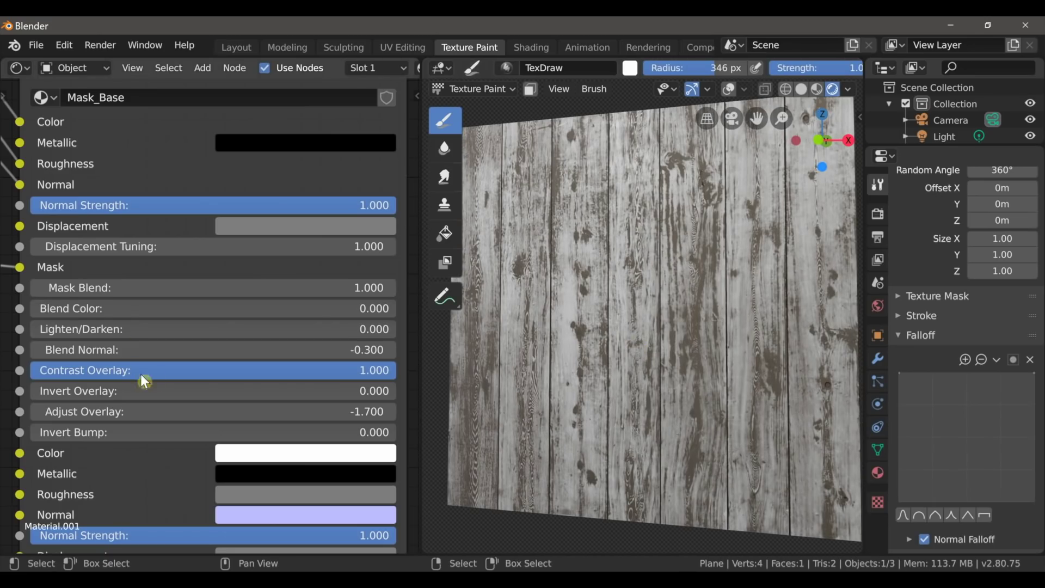
pyautogui.moveTo(65, 412)
pyautogui.mouseDown()
pyautogui.moveTo(97, 412)
pyautogui.moveTo(31, 411)
pyautogui.moveTo(83, 411)
pyautogui.moveTo(53, 411)
pyautogui.mouseUp()
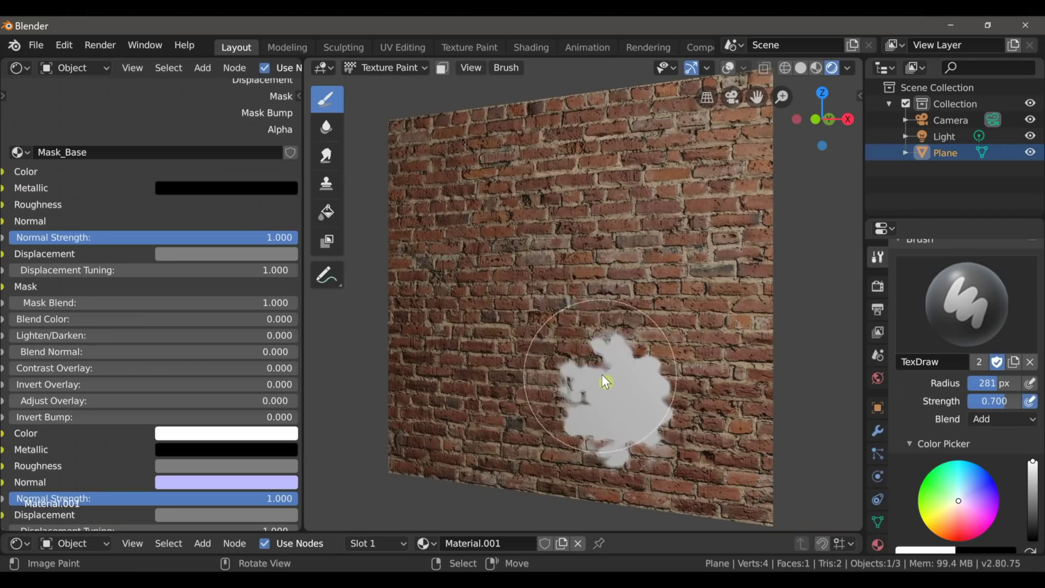
pyautogui.moveTo(605, 381)
pyautogui.mouseDown()
pyautogui.moveTo(540, 409)
pyautogui.moveTo(433, 293)
pyautogui.moveTo(624, 451)
pyautogui.moveTo(778, 388)
pyautogui.mouseUp()
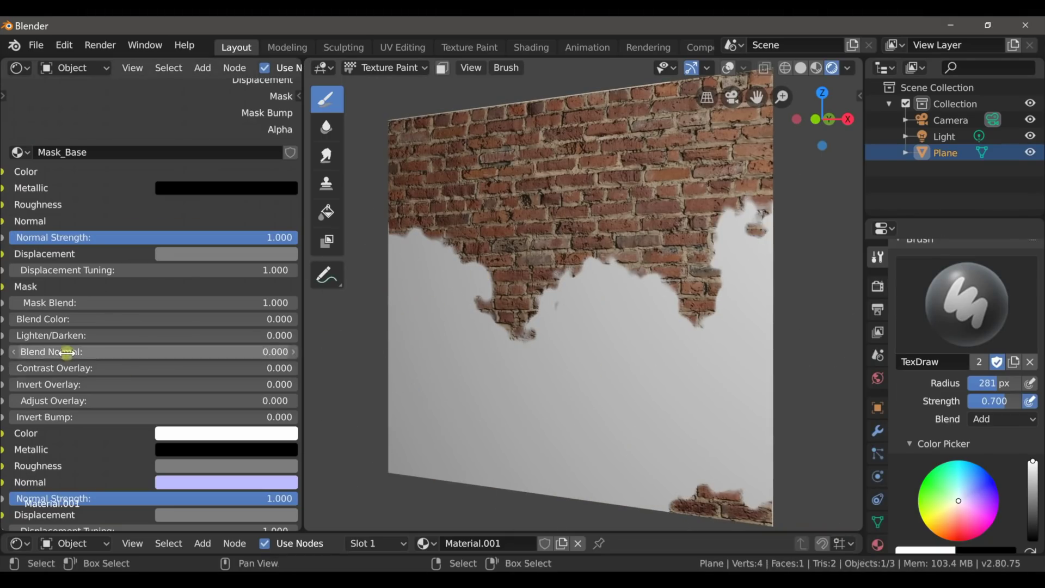
# Whitewash the bricks: Contrast Overlay 1.000, Invert Overlay on, Mask Blend 0.700, Blend Normal -1.000
pyautogui.moveTo(84, 368)
pyautogui.mouseDown()
pyautogui.moveTo(164, 369)
pyautogui.moveTo(217, 401)
pyautogui.mouseUp()
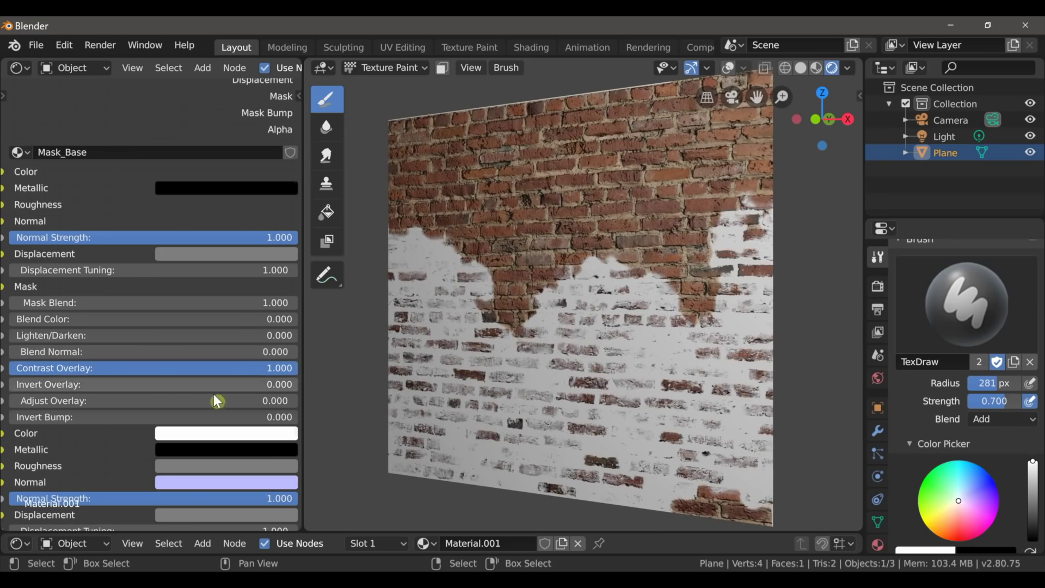
pyautogui.moveTo(54, 391)
pyautogui.mouseDown()
pyautogui.moveTo(163, 391)
pyautogui.moveTo(82, 399)
pyautogui.moveTo(98, 400)
pyautogui.mouseUp()
pyautogui.moveTo(562, 309)
pyautogui.mouseDown()
pyautogui.moveTo(546, 296)
pyautogui.moveTo(724, 147)
pyautogui.moveTo(397, 150)
pyautogui.mouseUp()
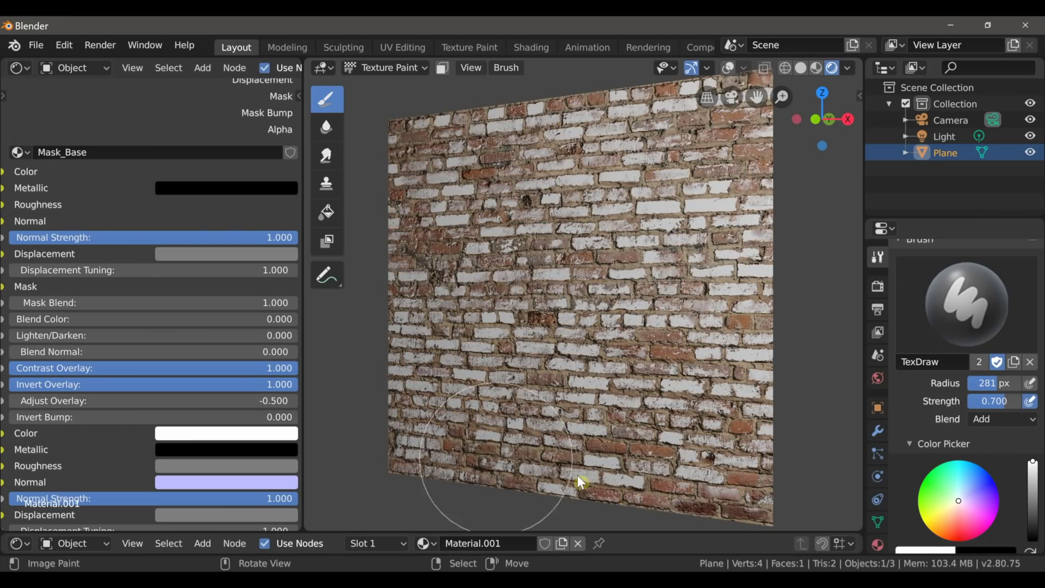
pyautogui.moveTo(153, 302)
pyautogui.mouseDown()
pyautogui.moveTo(229, 303)
pyautogui.moveTo(147, 302)
pyautogui.mouseUp()
pyautogui.moveTo(153, 319)
pyautogui.mouseDown()
pyautogui.moveTo(165, 319)
pyautogui.moveTo(152, 319)
pyautogui.mouseUp()
pyautogui.moveTo(153, 352); pyautogui.dragTo(125, 352)
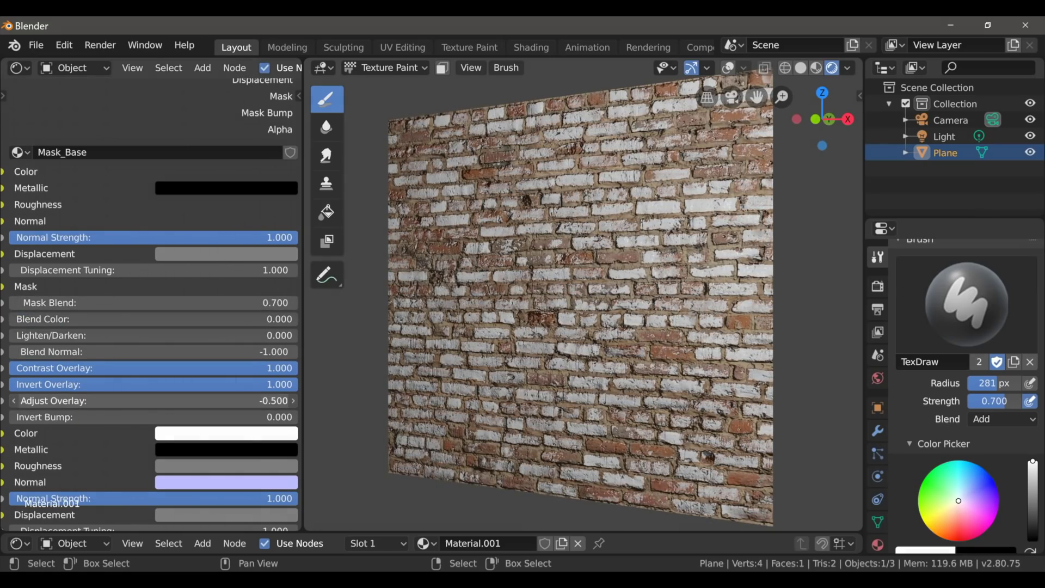
pyautogui.moveTo(149, 401)
pyautogui.mouseDown()
pyautogui.moveTo(119, 400)
pyautogui.moveTo(154, 401)
pyautogui.mouseUp()
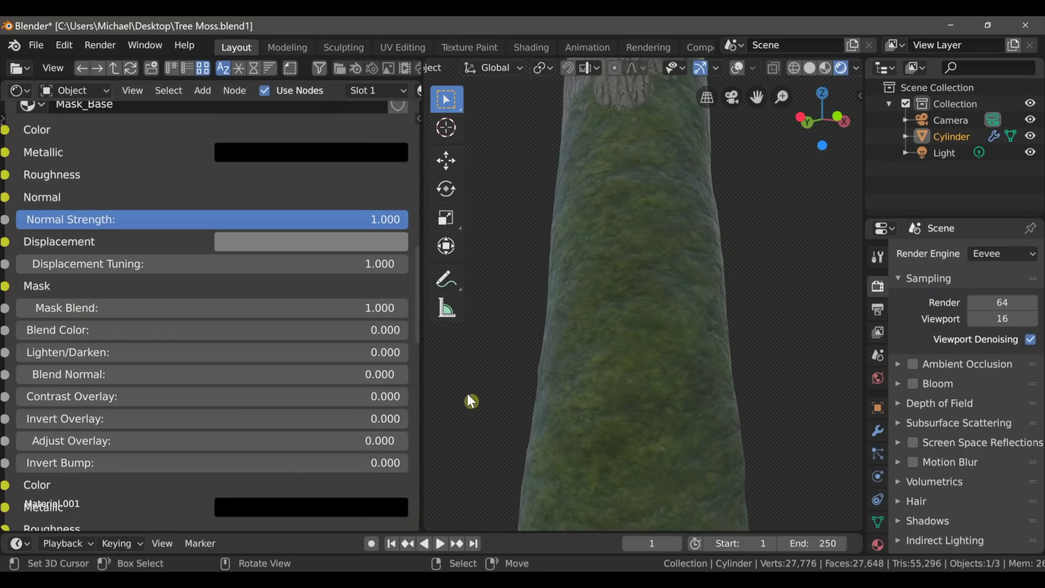
# On the trunk, set Contrast Overlay 1.000, enable Invert Overlay, Adjust Overlay 0.000, and raise Mask Blend
pyautogui.moveTo(218, 396); pyautogui.dragTo(391, 397)
pyautogui.moveTo(164, 308)
pyautogui.mouseDown()
pyautogui.moveTo(229, 309)
pyautogui.moveTo(136, 308)
pyautogui.moveTo(156, 308)
pyautogui.mouseUp()
pyautogui.moveTo(140, 419); pyautogui.dragTo(403, 419)
pyautogui.moveTo(140, 443); pyautogui.dragTo(177, 443)
pyautogui.moveTo(327, 441); pyautogui.dragTo(304, 441)
pyautogui.moveTo(306, 308)
pyautogui.mouseDown()
pyautogui.moveTo(360, 308)
pyautogui.moveTo(298, 308)
pyautogui.mouseUp()
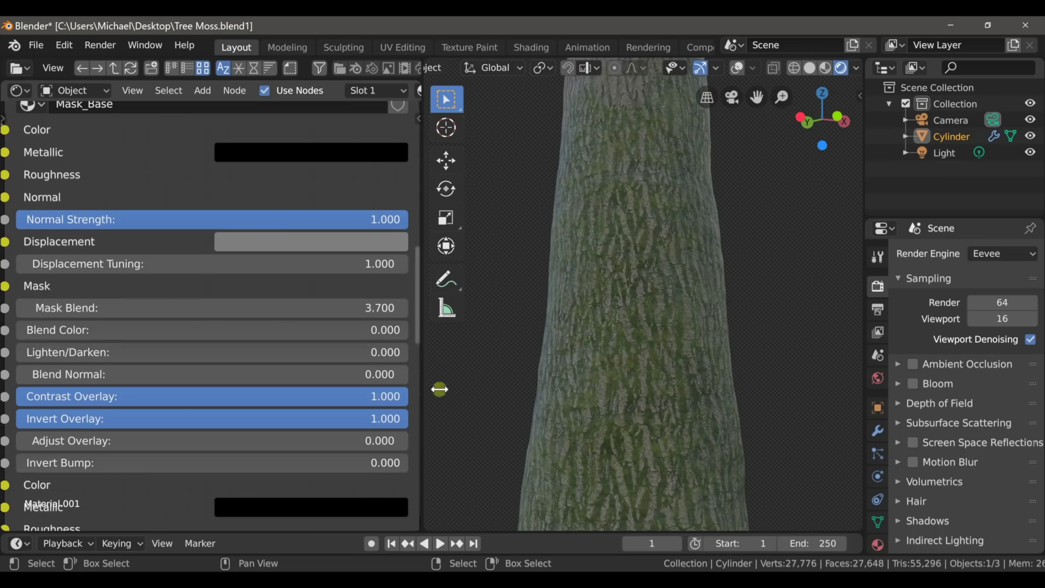
pyautogui.moveTo(604, 429)
pyautogui.mouseDown(button='middle')
pyautogui.moveTo(537, 419)
pyautogui.moveTo(606, 423)
pyautogui.mouseUp(button='middle')
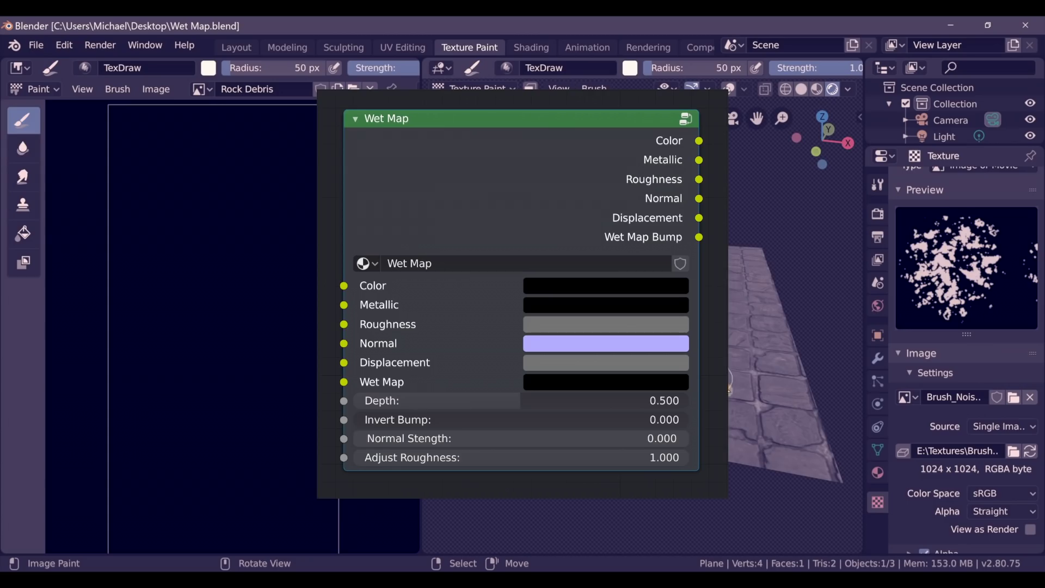
# From top view with a 173 px brush, paint rock debris along both path edges
pyautogui.moveTo(736, 376); pyautogui.dragTo(713, 401, button='middle')
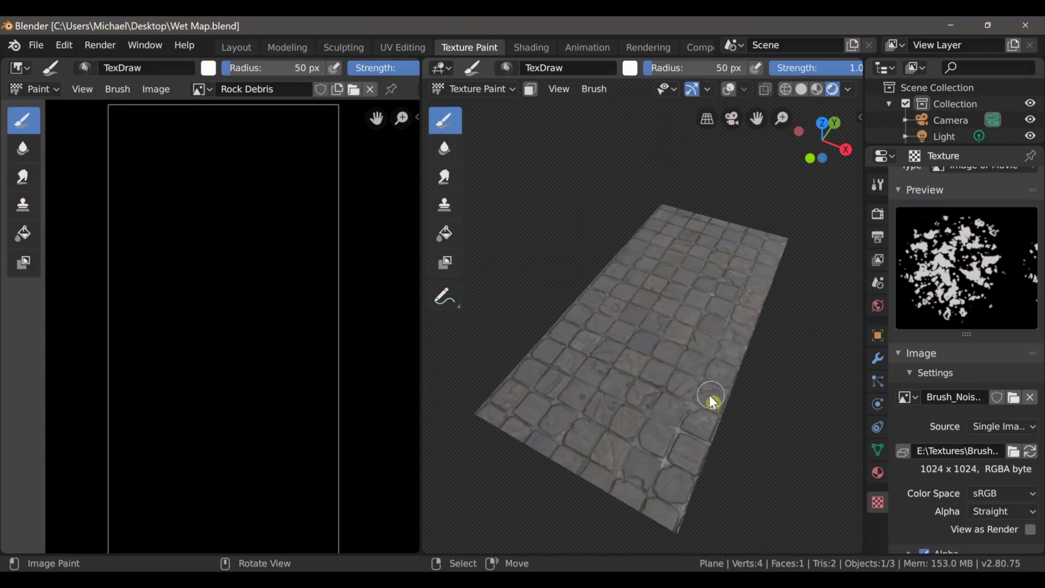
pyautogui.press('KP_7')
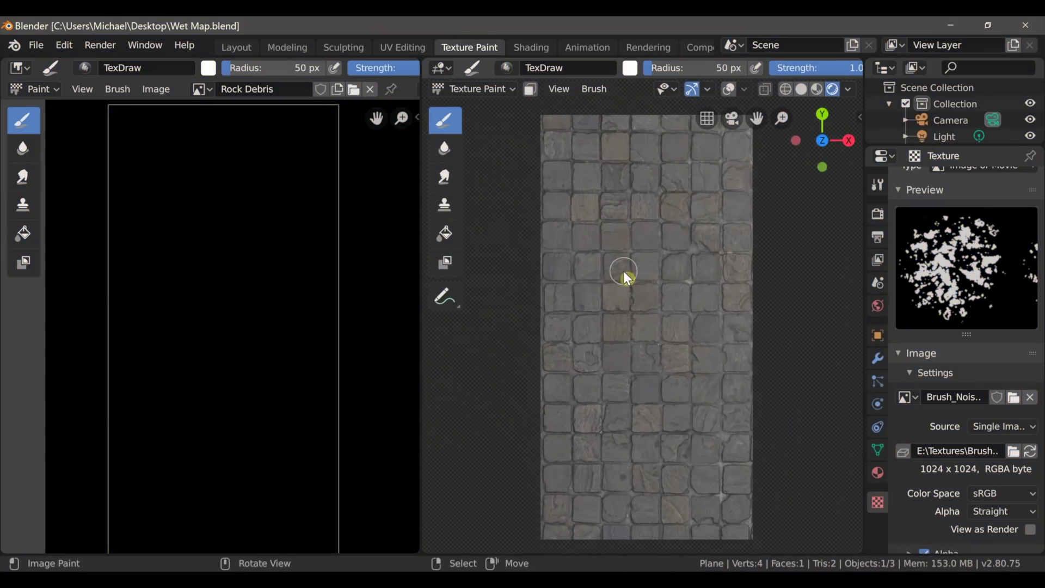
pyautogui.press('f')
pyautogui.click(626, 277)
pyautogui.moveTo(540, 487); pyautogui.dragTo(768, 503)
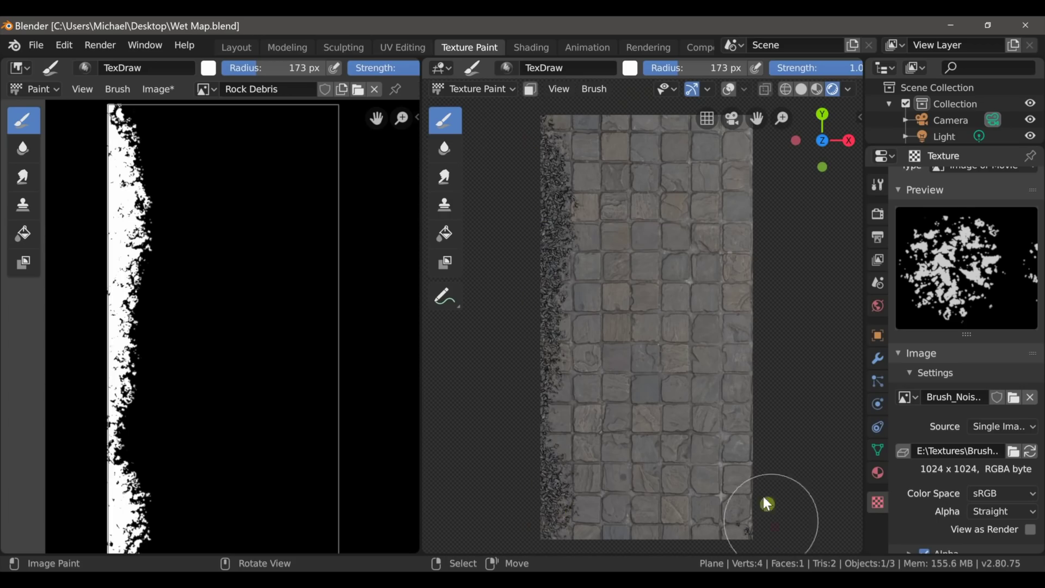
pyautogui.moveTo(764, 209); pyautogui.dragTo(762, 490)
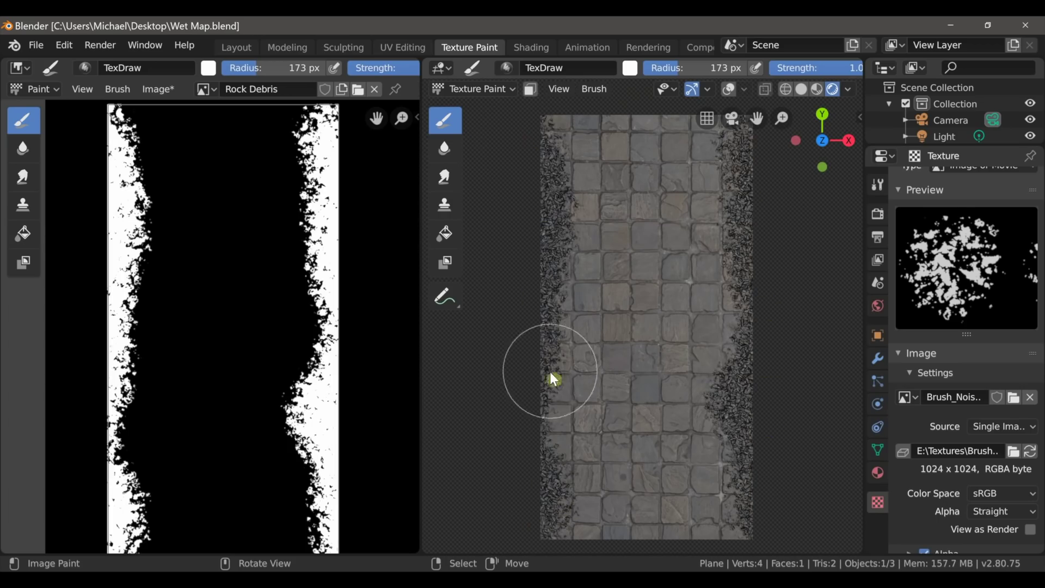
pyautogui.click(735, 442)
pyautogui.moveTo(735, 442); pyautogui.dragTo(793, 390, button='middle')
# Switch to the Puddles image slot and paint a puddle down the path's middle
pyautogui.click(879, 186)
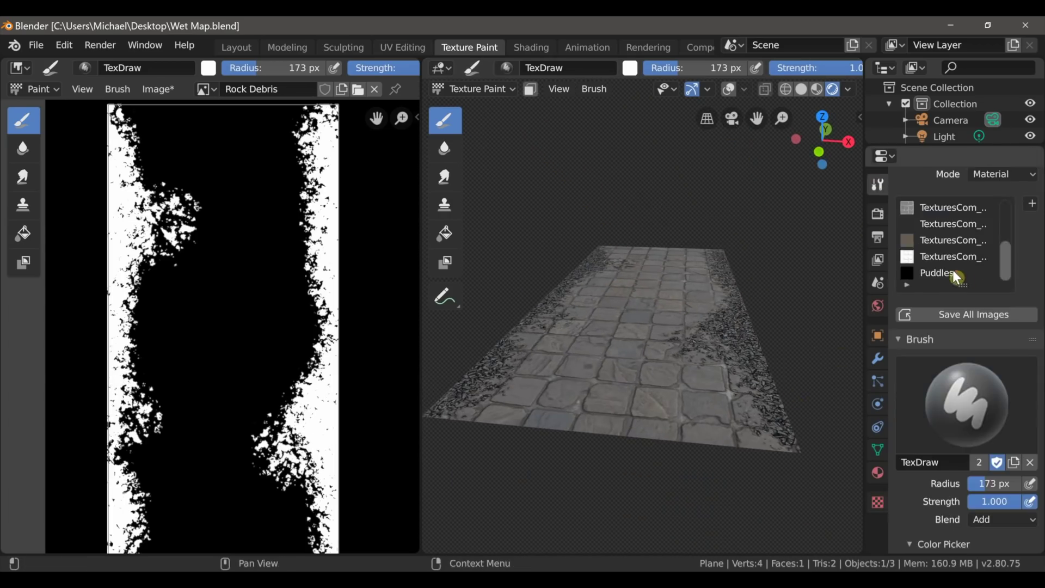
pyautogui.click(957, 273)
pyautogui.moveTo(751, 340); pyautogui.dragTo(691, 312, button='middle')
pyautogui.moveTo(648, 306)
pyautogui.mouseDown()
pyautogui.moveTo(625, 401)
pyautogui.moveTo(663, 397)
pyautogui.moveTo(651, 381)
pyautogui.mouseUp()
pyautogui.moveTo(650, 381)
pyautogui.mouseDown(button='middle')
pyautogui.moveTo(646, 368)
pyautogui.moveTo(683, 420)
pyautogui.moveTo(676, 427)
pyautogui.moveTo(699, 404)
pyautogui.moveTo(590, 420)
pyautogui.moveTo(634, 345)
pyautogui.moveTo(645, 393)
pyautogui.mouseUp(button='middle')
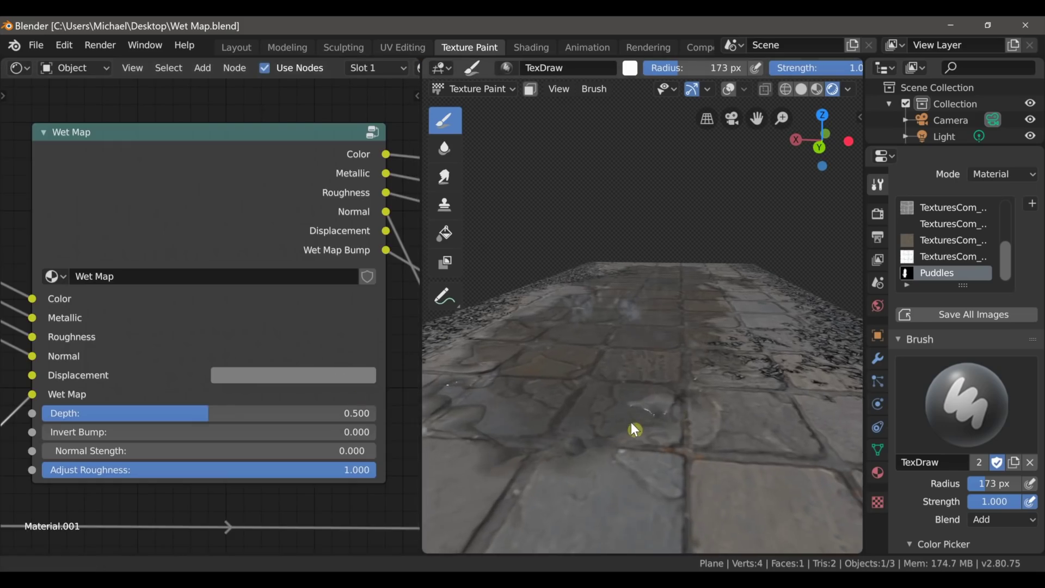
# Zero the Wet Map Normal Strength and raise Depth to 0.817 for a wetter, flatter floor
pyautogui.scroll(3, 631, 422)
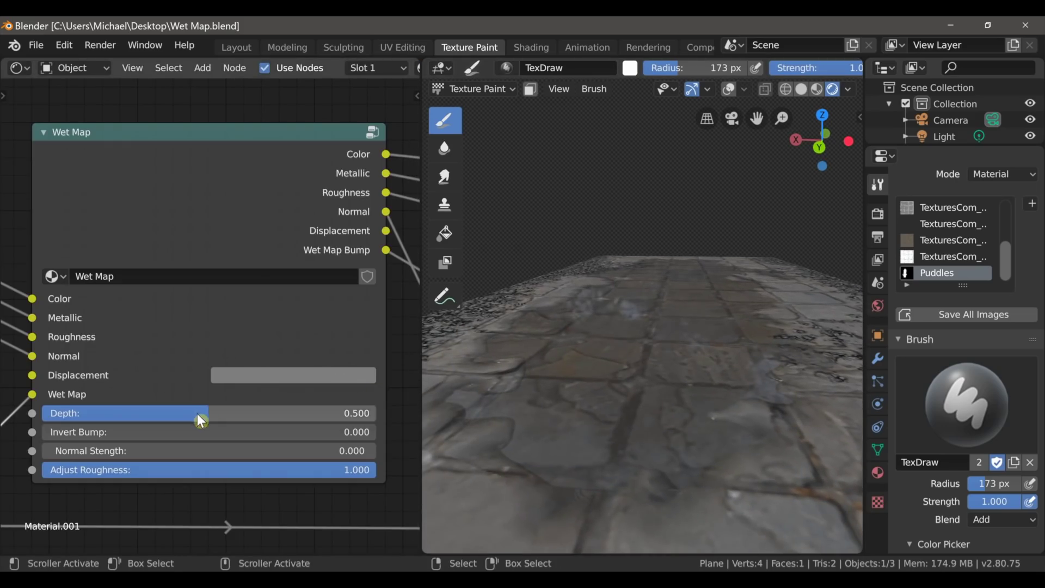
pyautogui.moveTo(163, 413)
pyautogui.mouseDown()
pyautogui.moveTo(128, 413)
pyautogui.moveTo(330, 413)
pyautogui.moveTo(184, 413)
pyautogui.moveTo(349, 431)
pyautogui.moveTo(42, 432)
pyautogui.mouseUp()
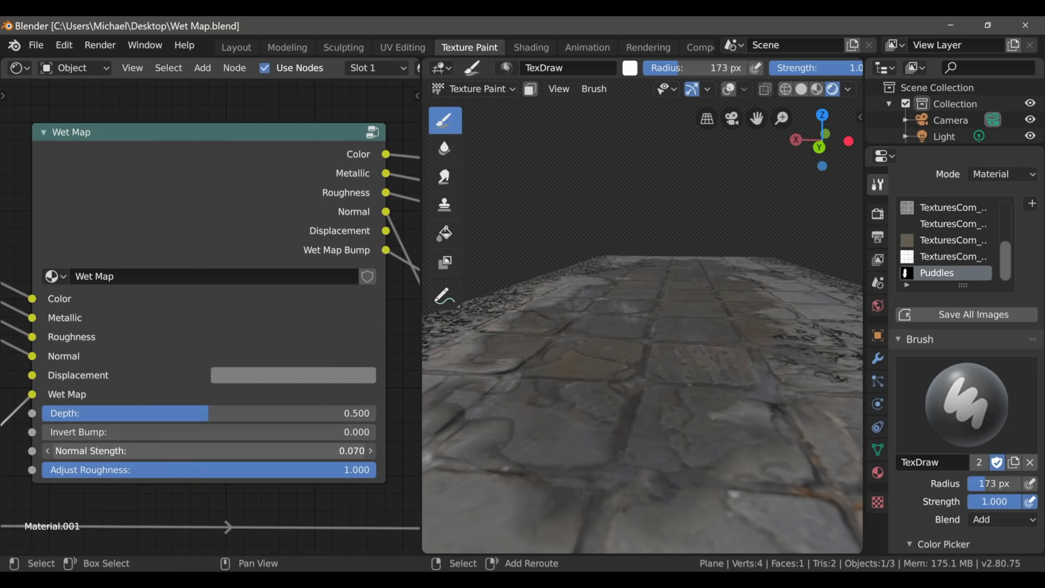
pyautogui.moveTo(154, 452); pyautogui.dragTo(200, 451)
pyautogui.scroll(3, 560, 418)
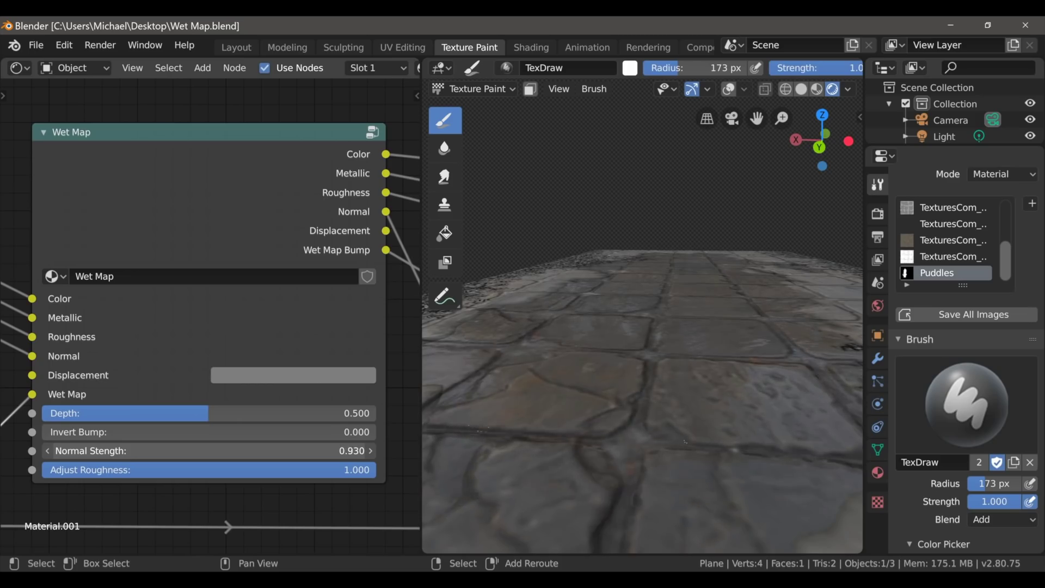
pyautogui.moveTo(120, 451); pyautogui.dragTo(66, 451)
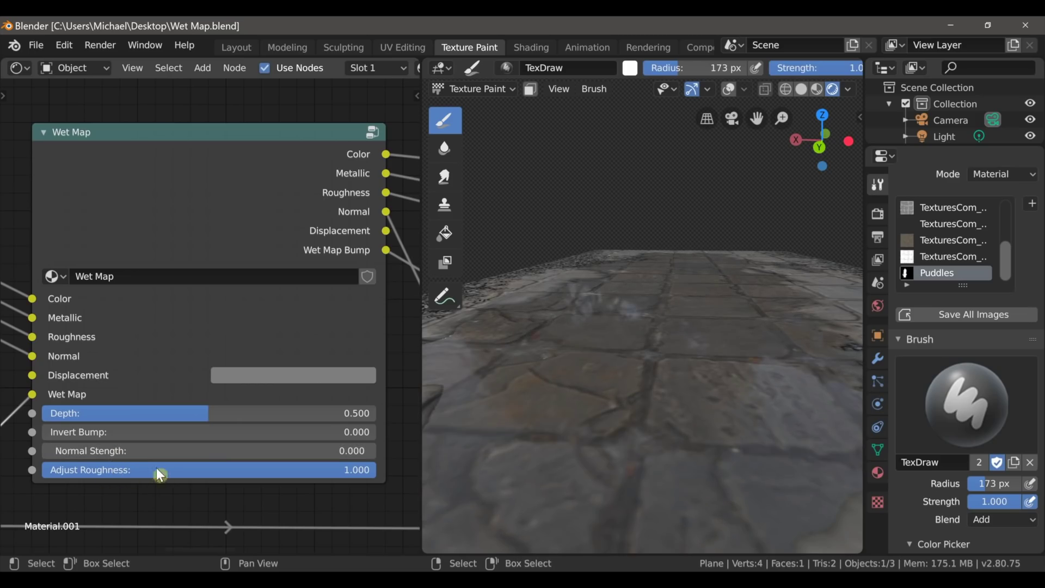
pyautogui.moveTo(68, 413); pyautogui.dragTo(147, 413)
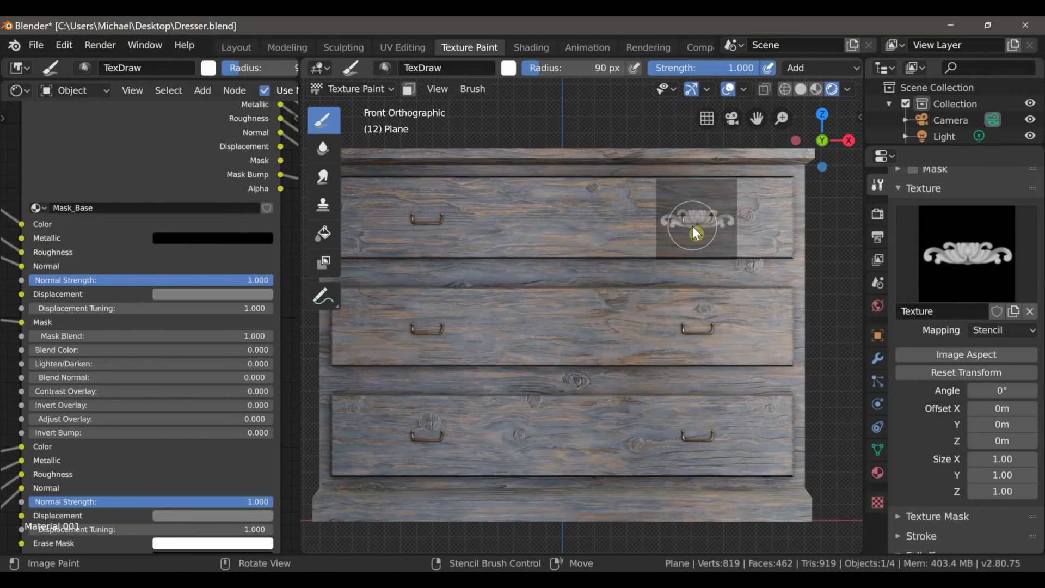
# Stamp the ornament stencil onto the top, middle and bottom drawer handles
pyautogui.moveTo(682, 217); pyautogui.dragTo(698, 224)
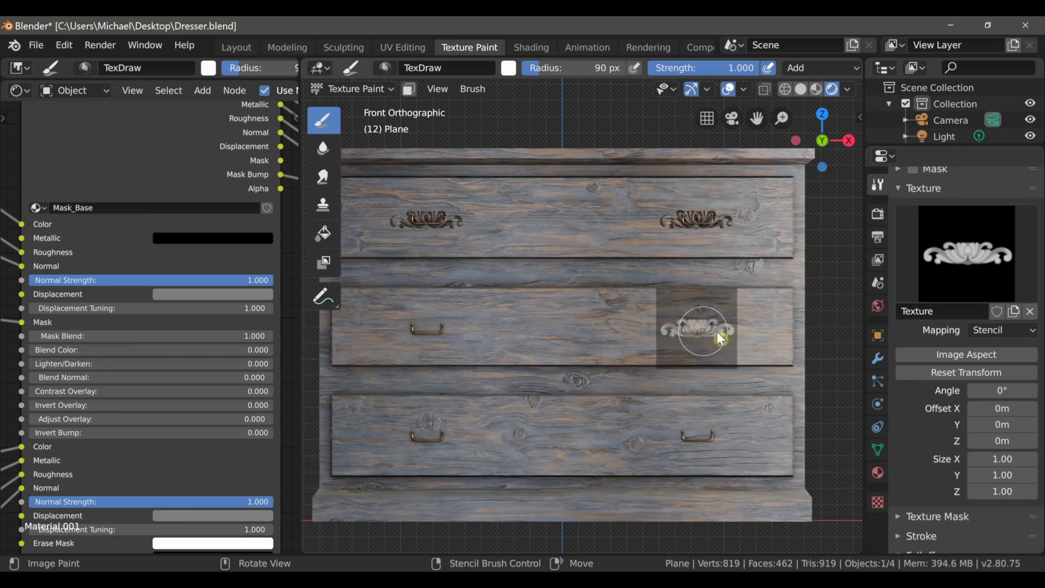
pyautogui.click(705, 333)
pyautogui.moveTo(713, 334); pyautogui.dragTo(713, 440, button='right')
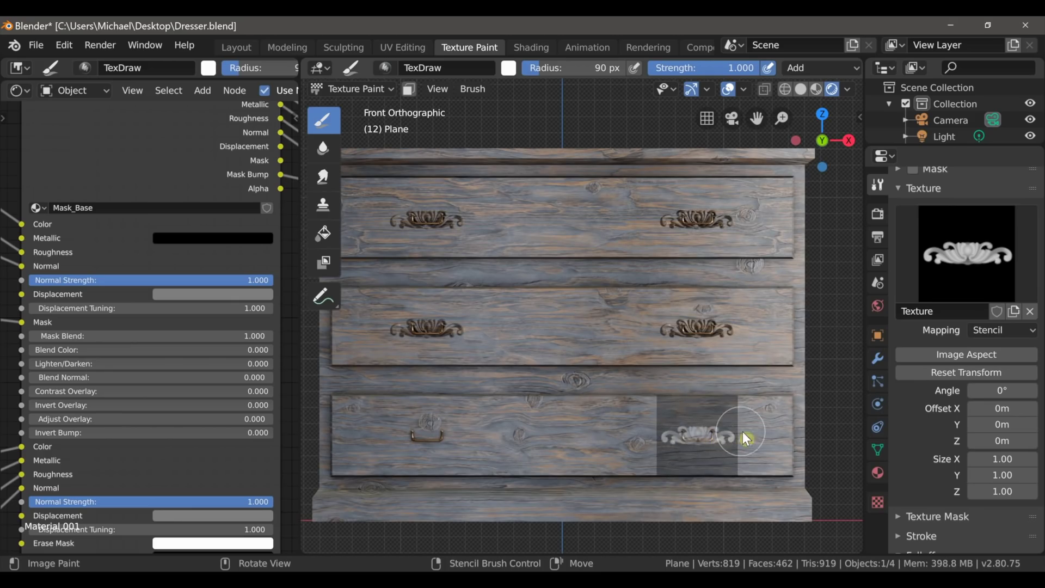
pyautogui.moveTo(774, 448); pyautogui.dragTo(501, 347, button='middle')
pyautogui.scroll(3, 613, 377)
# Switch the brush texture mapping to View Plane
pyautogui.click(1003, 330)
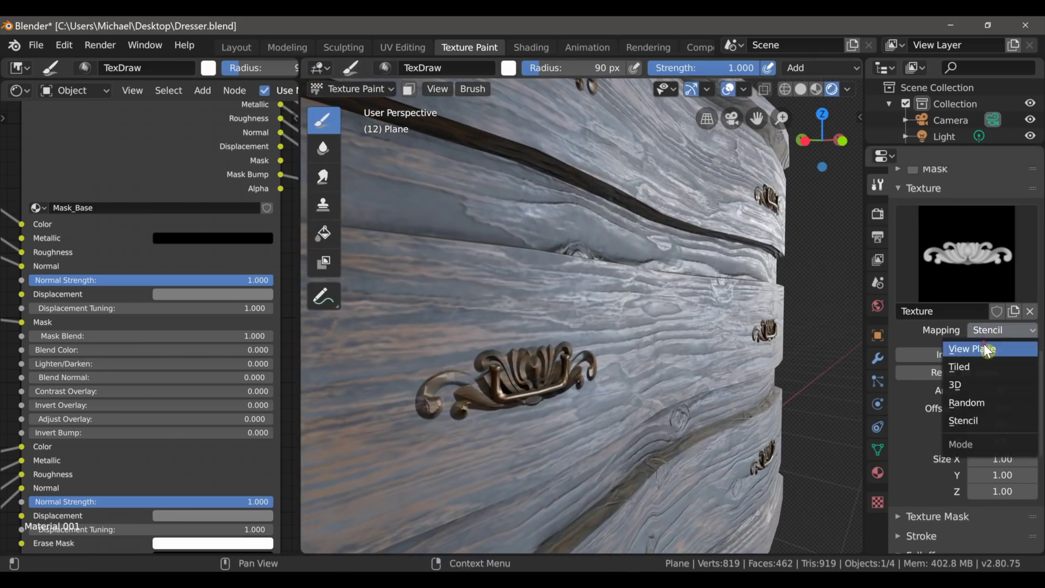
pyautogui.click(980, 345)
pyautogui.moveTo(631, 387); pyautogui.dragTo(538, 413, button='middle')
pyautogui.scroll(3, 544, 394)
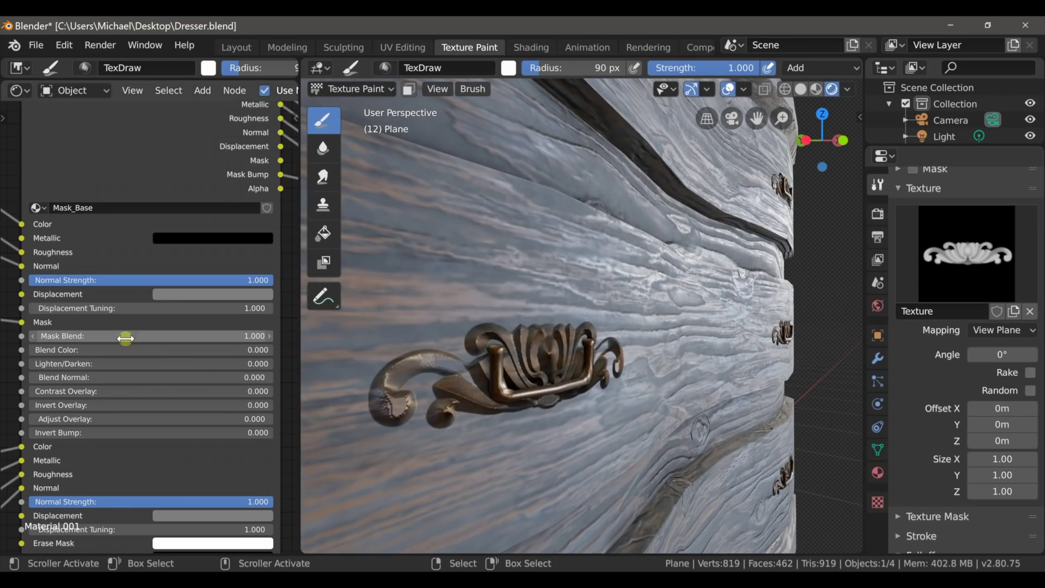
# Set Mask Blend to 0.100 and the Bump node Strength to 0.729
pyautogui.moveTo(126, 336); pyautogui.dragTo(71, 336)
pyautogui.click(264, 338)
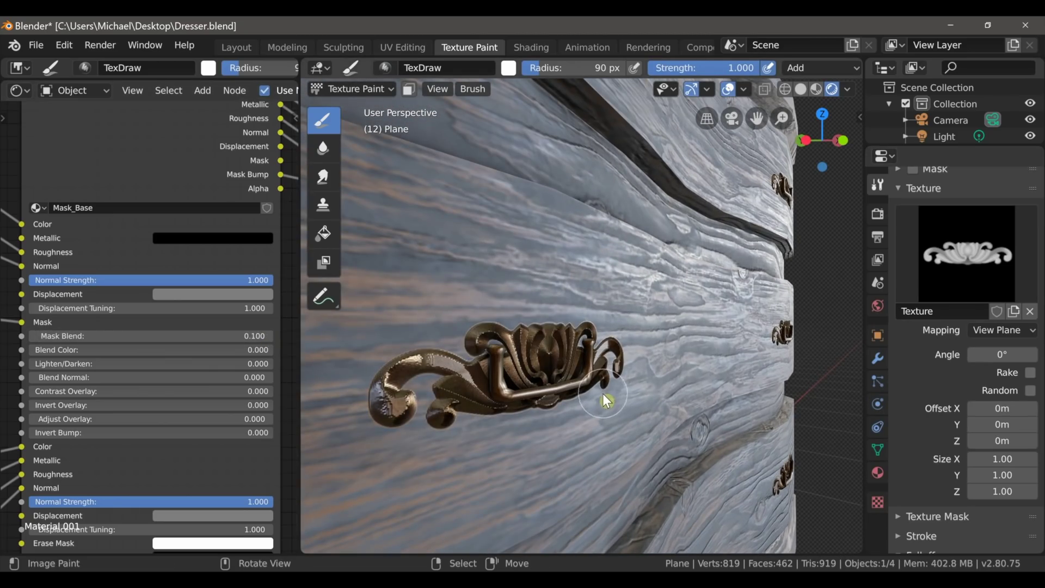
pyautogui.scroll(-5, 153, 337)
pyautogui.moveTo(278, 368); pyautogui.dragTo(93, 397, button='middle')
pyautogui.scroll(12, 172, 324)
pyautogui.moveTo(186, 341); pyautogui.dragTo(186, 341)
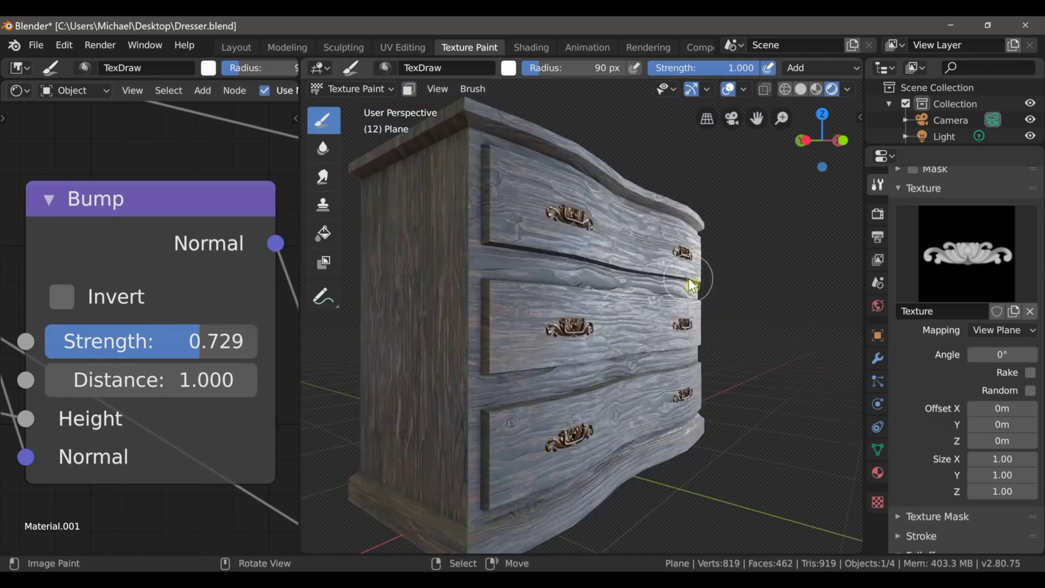
pyautogui.moveTo(631, 272)
pyautogui.mouseDown(button='middle')
pyautogui.moveTo(673, 289)
pyautogui.moveTo(610, 291)
pyautogui.mouseUp(button='middle')
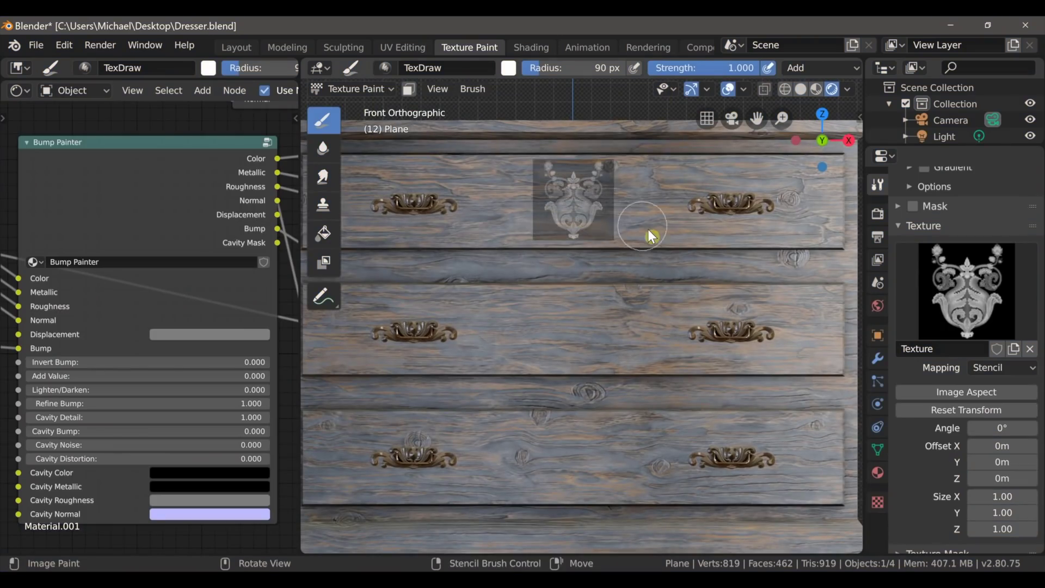
# Enlarge the ornament stencil and stamp the relief onto the top, second and bottom drawers
pyautogui.keyDown('shift'); pyautogui.moveTo(648, 228); pyautogui.dragTo(792, 237, button='right'); pyautogui.keyUp('shift')
pyautogui.press('f')
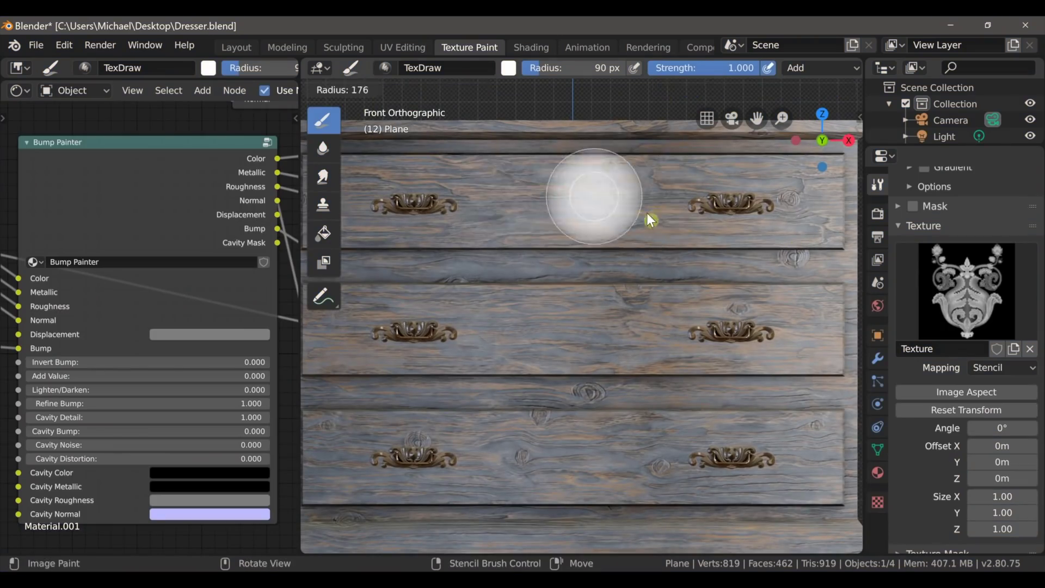
pyautogui.click(648, 214)
pyautogui.hotkey('ctrl', 'z')
pyautogui.moveTo(582, 209); pyautogui.dragTo(579, 330, button='right')
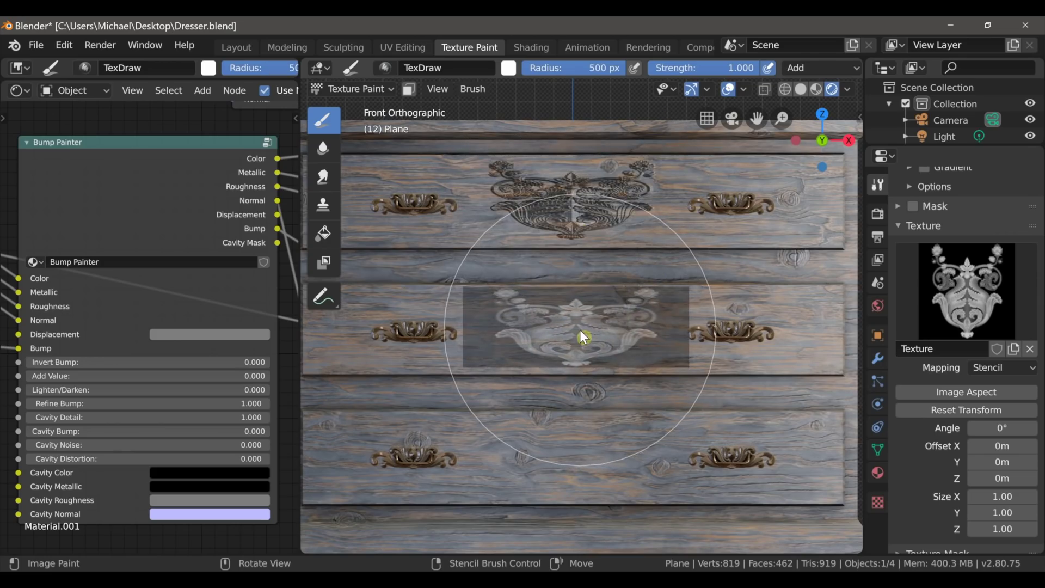
pyautogui.moveTo(579, 332); pyautogui.dragTo(573, 331)
pyautogui.moveTo(574, 331); pyautogui.dragTo(576, 468, button='right')
pyautogui.click(575, 467)
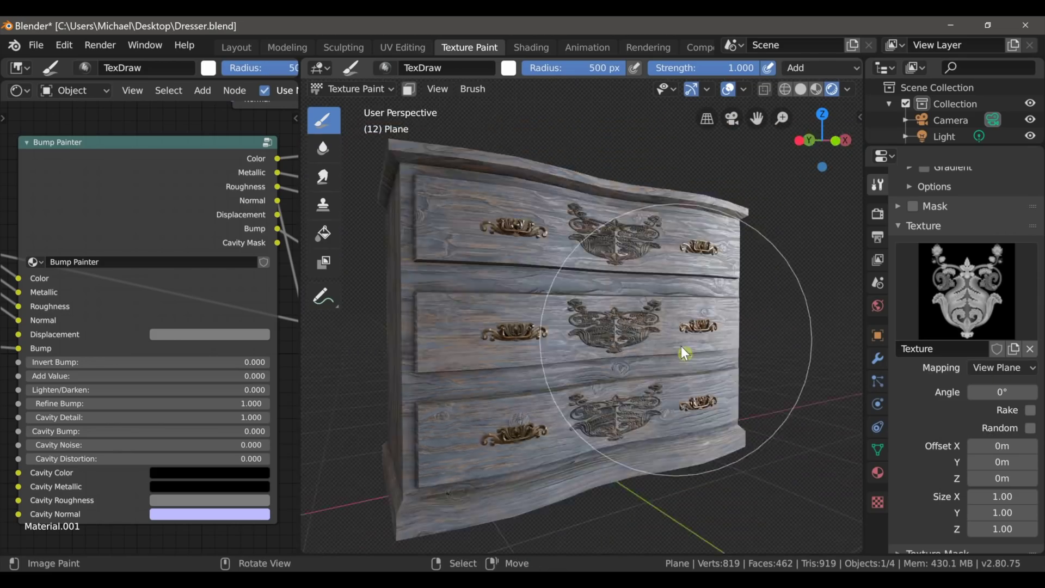
pyautogui.moveTo(681, 345); pyautogui.dragTo(691, 341, button='middle')
# Soften the bump Strength, reset Invert Bump to 0, and raise Add Value to 0.162
pyautogui.press('Tab')
pyautogui.scroll(5, 192, 356)
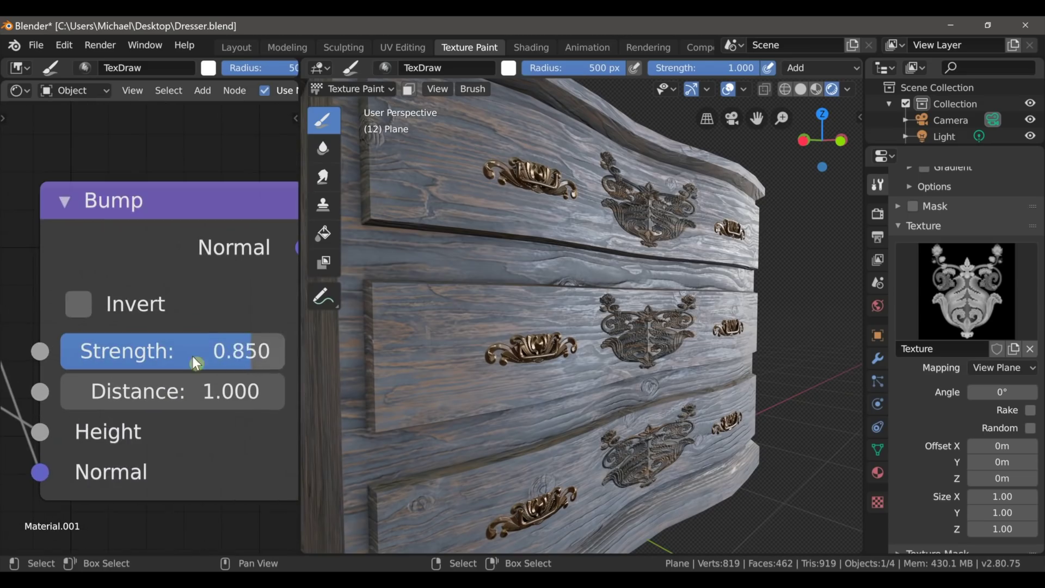
pyautogui.moveTo(191, 356); pyautogui.dragTo(174, 305)
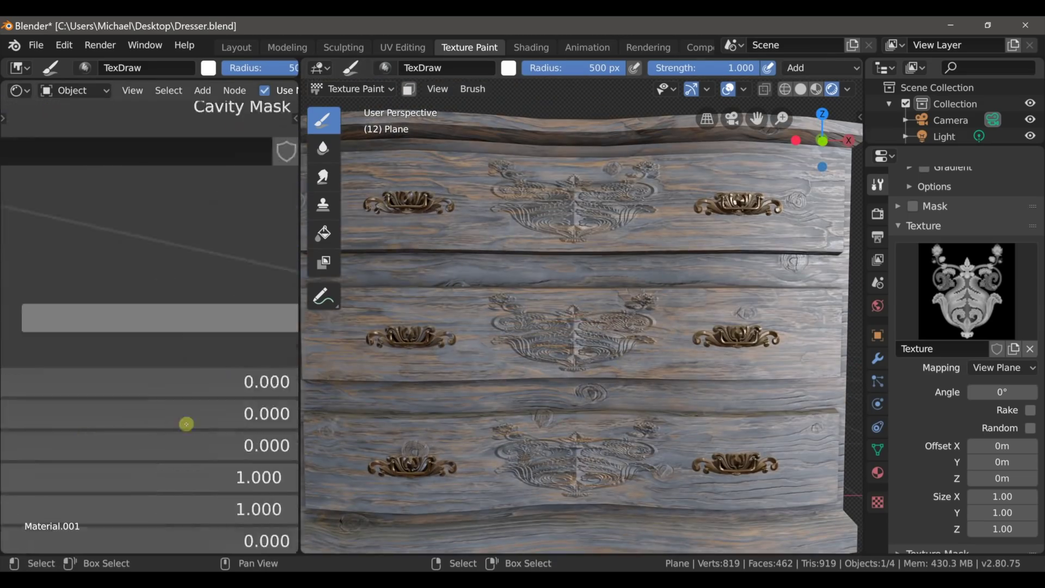
pyautogui.scroll(-4, 174, 414)
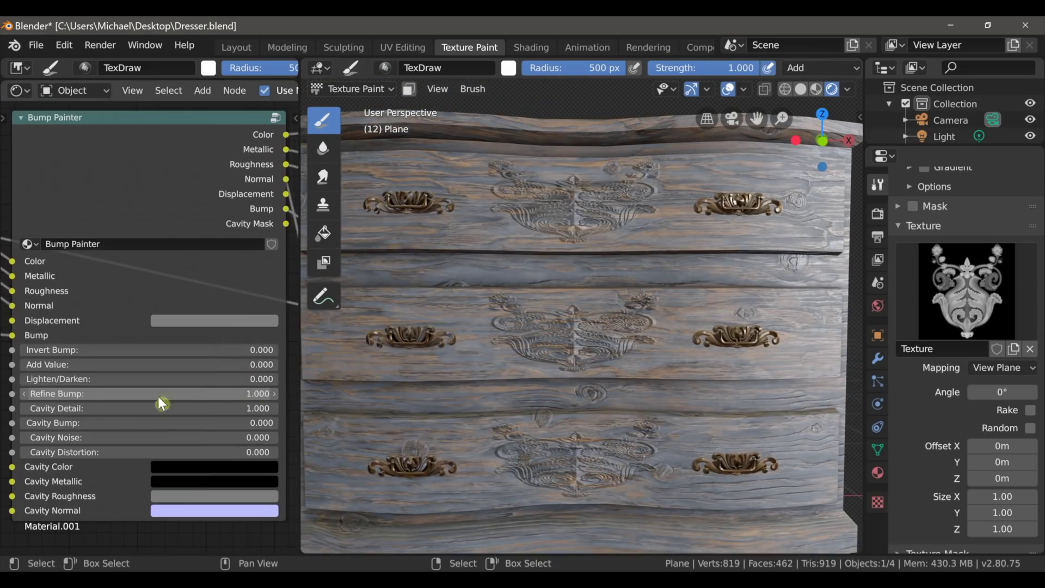
pyautogui.moveTo(68, 350); pyautogui.dragTo(108, 364)
pyautogui.moveTo(492, 396); pyautogui.dragTo(536, 376, button='middle')
pyautogui.scroll(3, 494, 342)
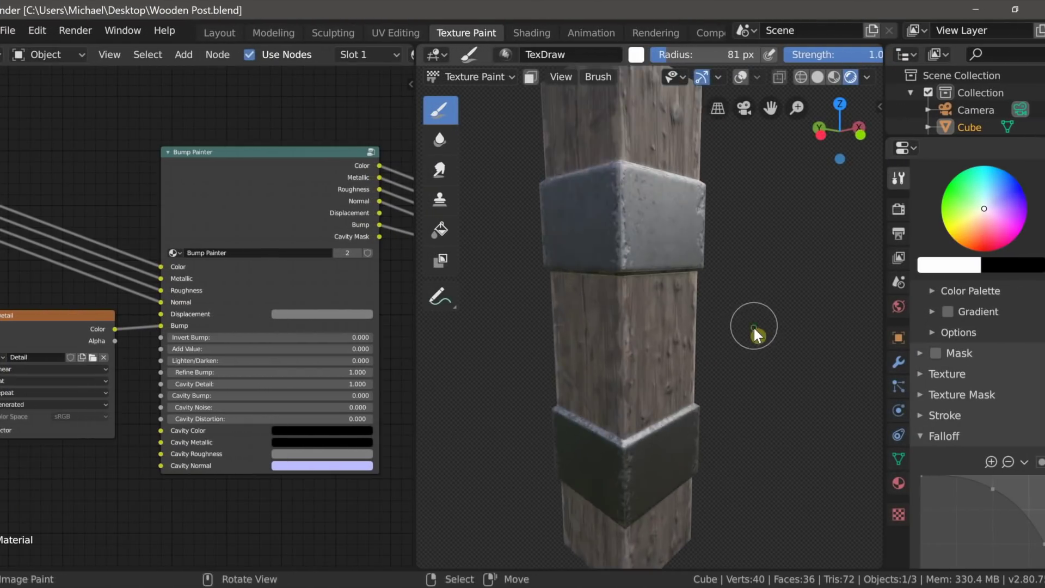
# Stamp two mirrored pairs of rivets onto the post's metal band
pyautogui.scroll(4, 727, 316)
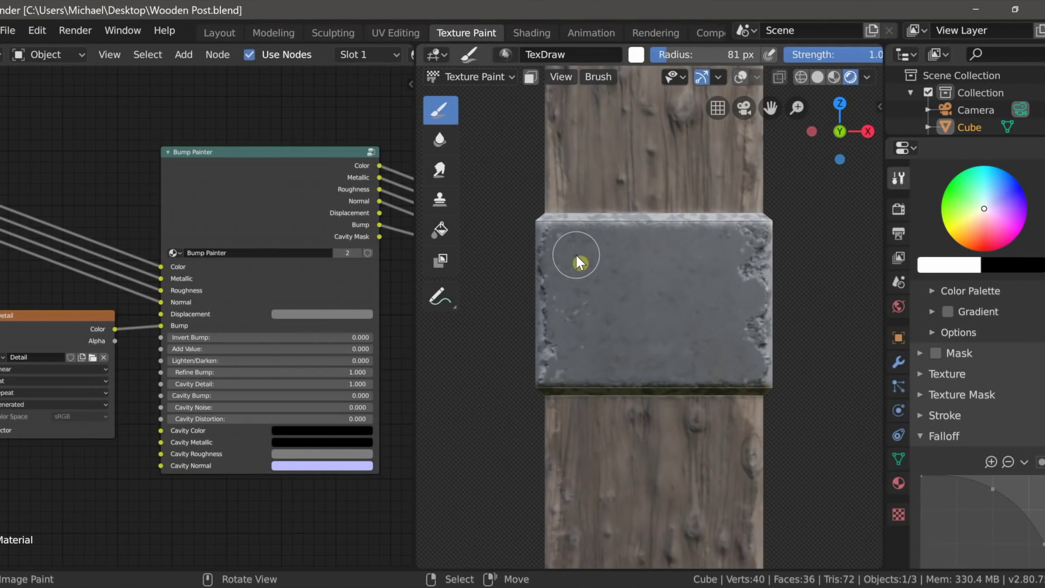
pyautogui.click(576, 255)
pyautogui.click(579, 351)
pyautogui.scroll(-2, 644, 440)
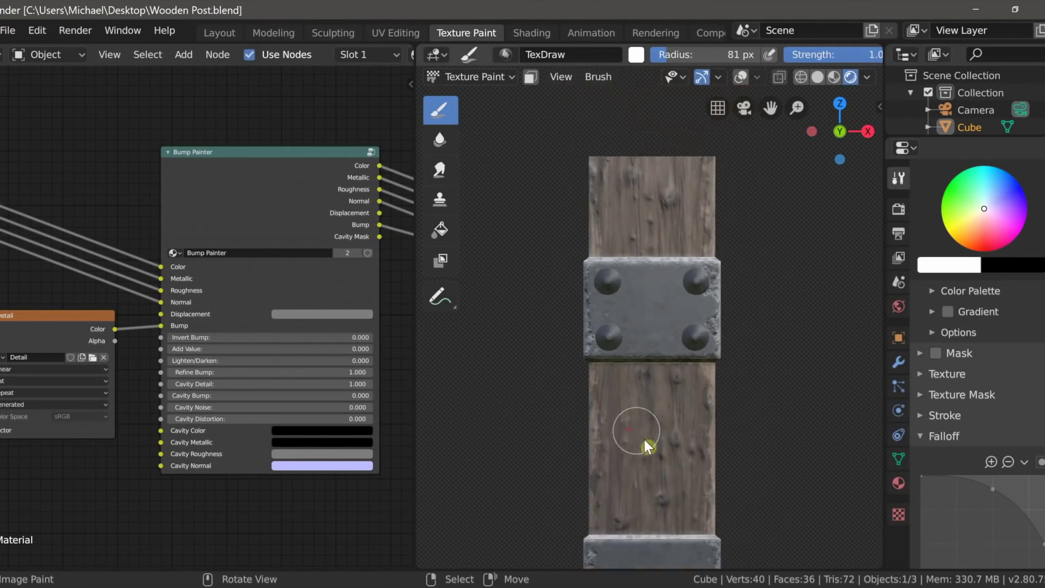
pyautogui.moveTo(644, 440); pyautogui.dragTo(631, 450, button='middle')
pyautogui.scroll(2, 631, 452)
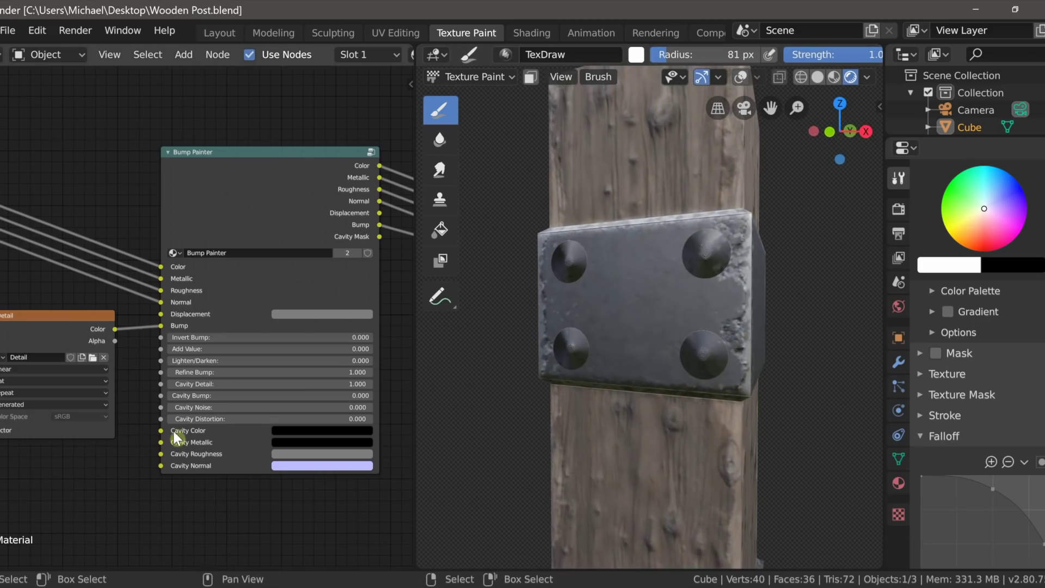
pyautogui.scroll(2, 176, 437)
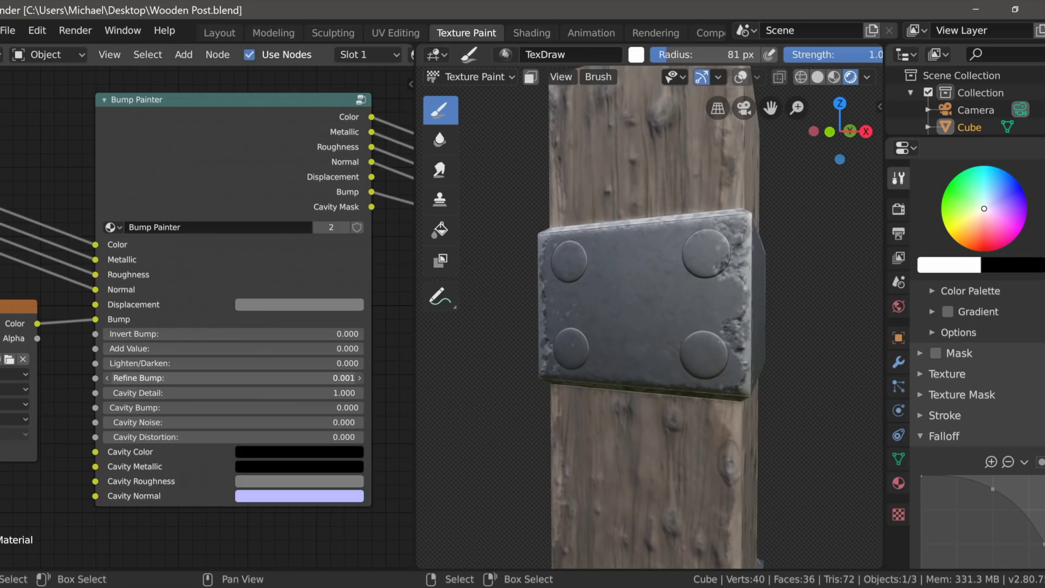
# Return Refine Bump to 1.000, try inverting the bump, and set Add Value to 1.000
pyautogui.moveTo(132, 377); pyautogui.dragTo(190, 377)
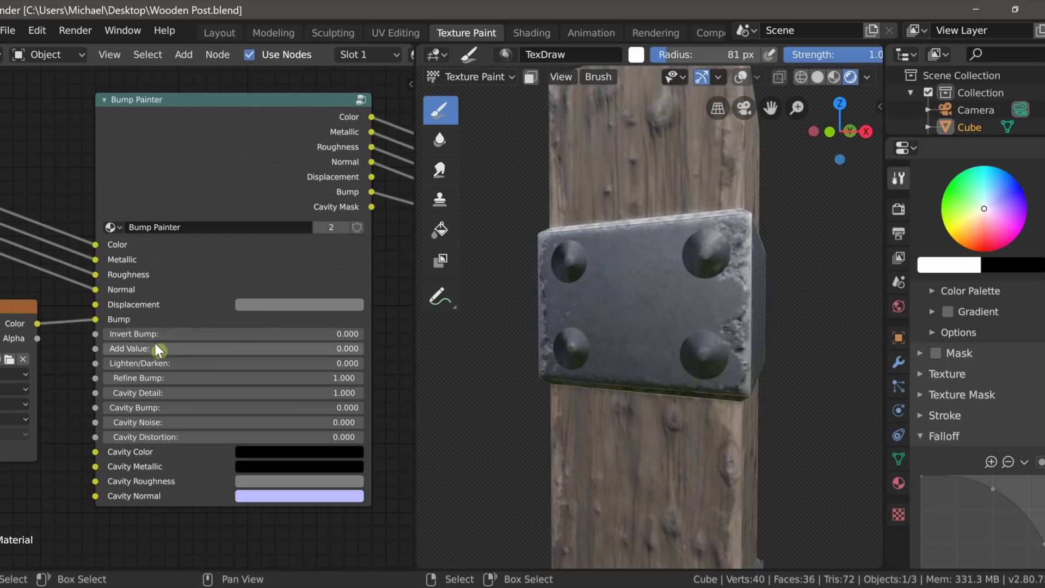
pyautogui.moveTo(158, 333); pyautogui.dragTo(395, 350)
pyautogui.moveTo(630, 397); pyautogui.dragTo(595, 428, button='middle')
pyautogui.scroll(1, 595, 428)
pyautogui.moveTo(327, 349); pyautogui.dragTo(319, 350)
pyautogui.moveTo(226, 348); pyautogui.dragTo(234, 349)
pyautogui.moveTo(574, 402); pyautogui.dragTo(626, 413, button='middle')
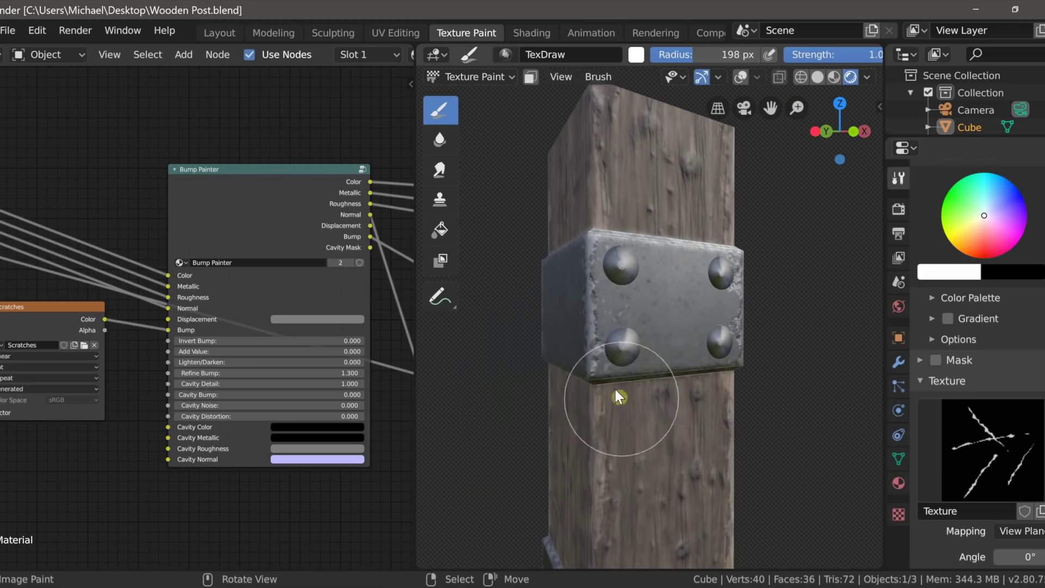
# Stamp scratches over the metal plate and wood, enlarging the brush to 338 px
pyautogui.moveTo(618, 397); pyautogui.dragTo(657, 389)
pyautogui.hotkey('ctrl', 'z')
pyautogui.click(616, 338)
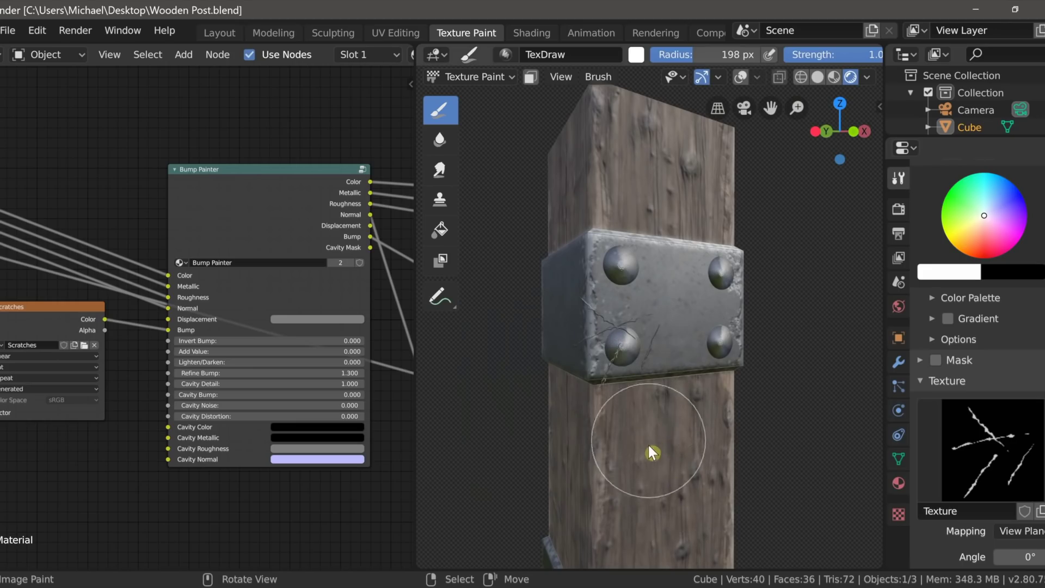
pyautogui.moveTo(649, 447); pyautogui.dragTo(707, 463)
pyautogui.click(692, 259)
pyautogui.press('f')
pyautogui.click(714, 271)
pyautogui.scroll(-2, 685, 361)
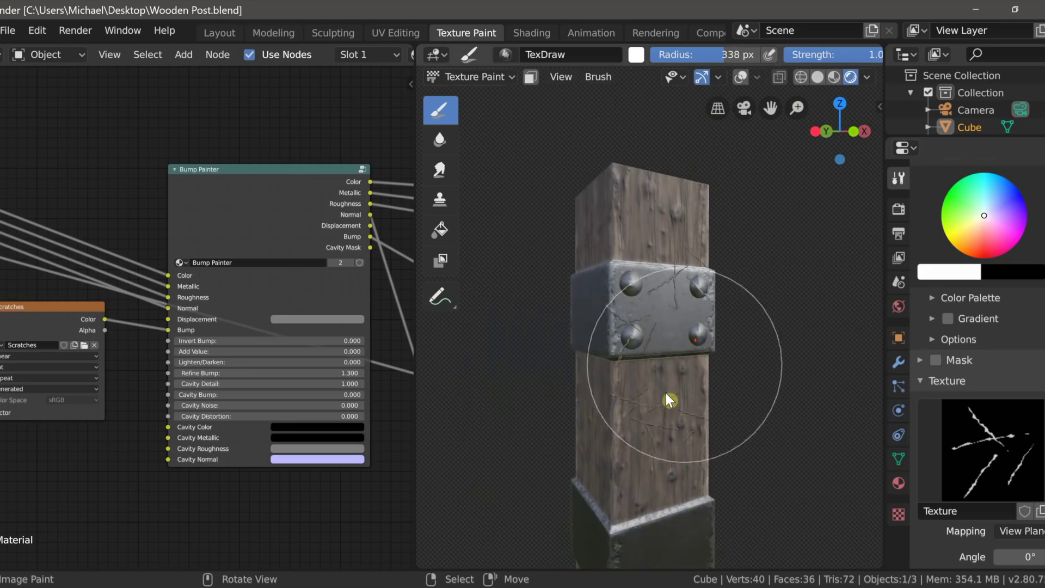
pyautogui.moveTo(628, 411); pyautogui.dragTo(646, 405, button='middle')
pyautogui.click(631, 435)
pyautogui.moveTo(656, 470)
pyautogui.mouseDown(button='middle')
pyautogui.moveTo(644, 479)
pyautogui.moveTo(635, 470)
pyautogui.moveTo(645, 473)
pyautogui.mouseUp(button='middle')
pyautogui.scroll(2, 635, 470)
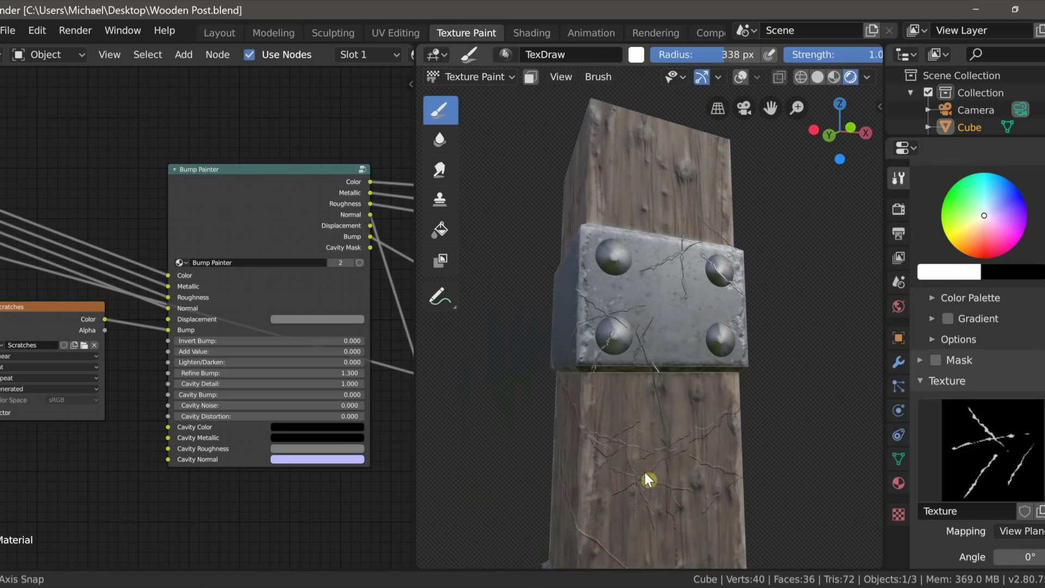
# Set Invert Bump and Add Value to 1.000, and darken the scratches with Lighten/Darken 0.973
pyautogui.moveTo(250, 341); pyautogui.dragTo(363, 341)
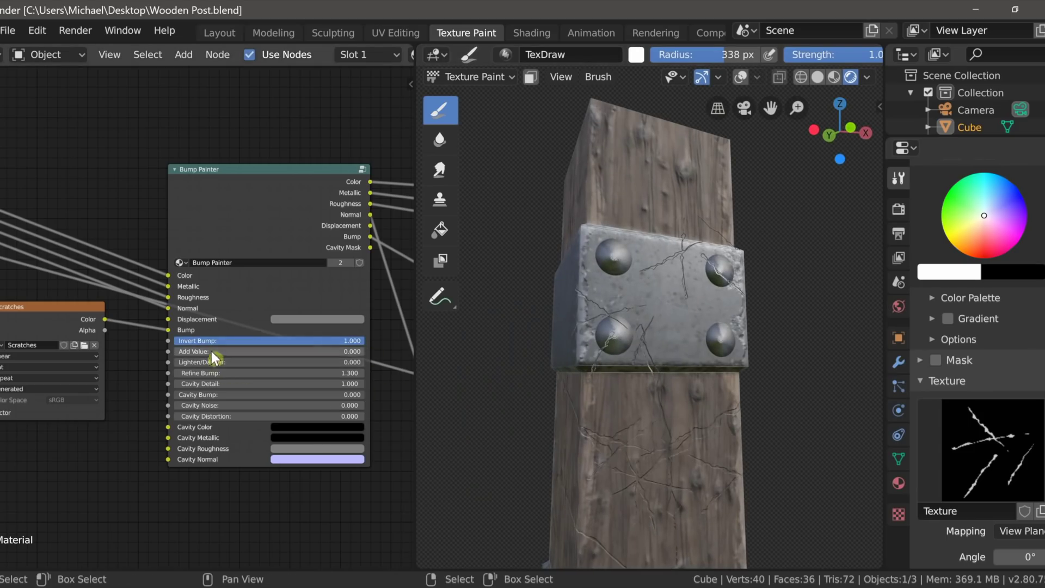
pyautogui.moveTo(212, 352); pyautogui.dragTo(363, 352)
pyautogui.moveTo(248, 362); pyautogui.dragTo(375, 372)
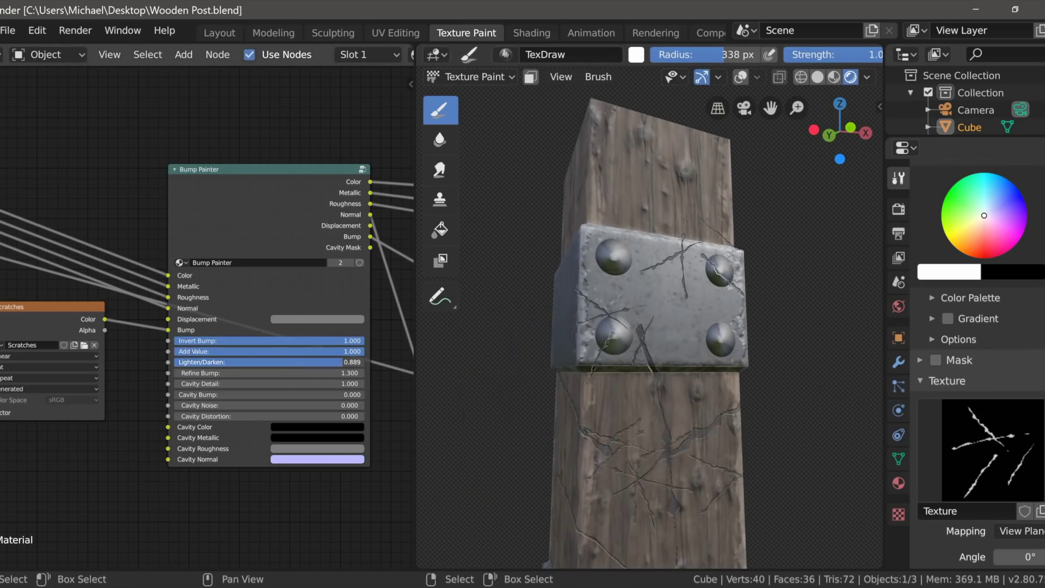
pyautogui.scroll(-3, 560, 378)
pyautogui.moveTo(560, 378); pyautogui.dragTo(544, 377, button='middle')
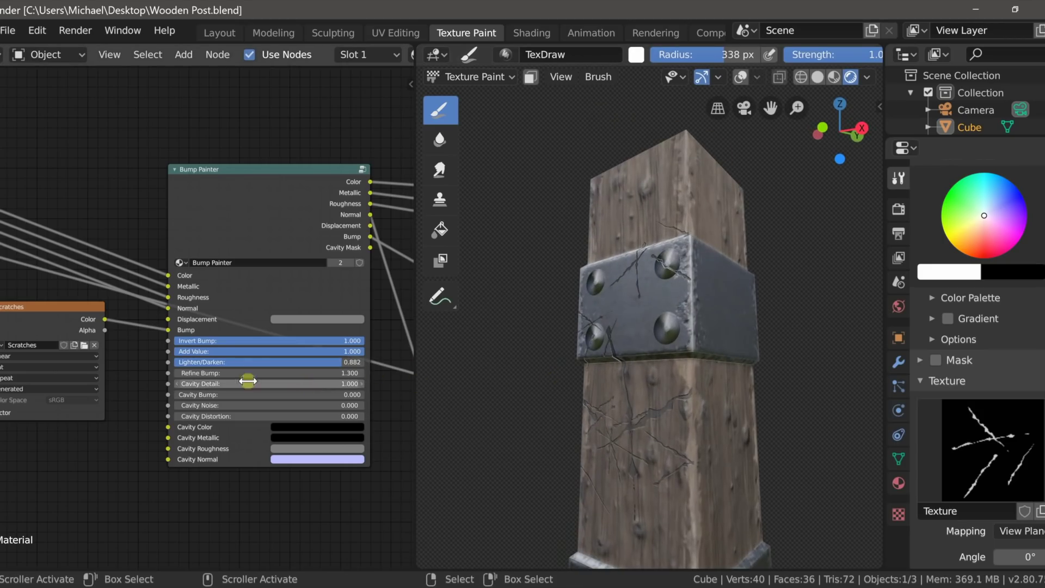
pyautogui.moveTo(228, 368); pyautogui.dragTo(246, 368)
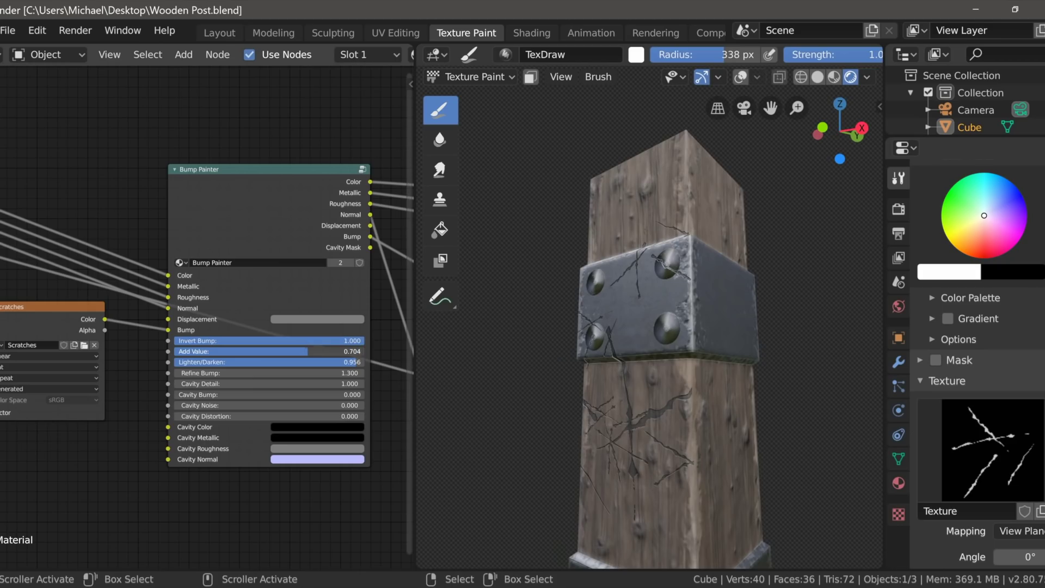
pyautogui.moveTo(544, 381); pyautogui.dragTo(564, 385, button='middle')
pyautogui.scroll(-3, 611, 397)
pyautogui.scroll(3, 613, 397)
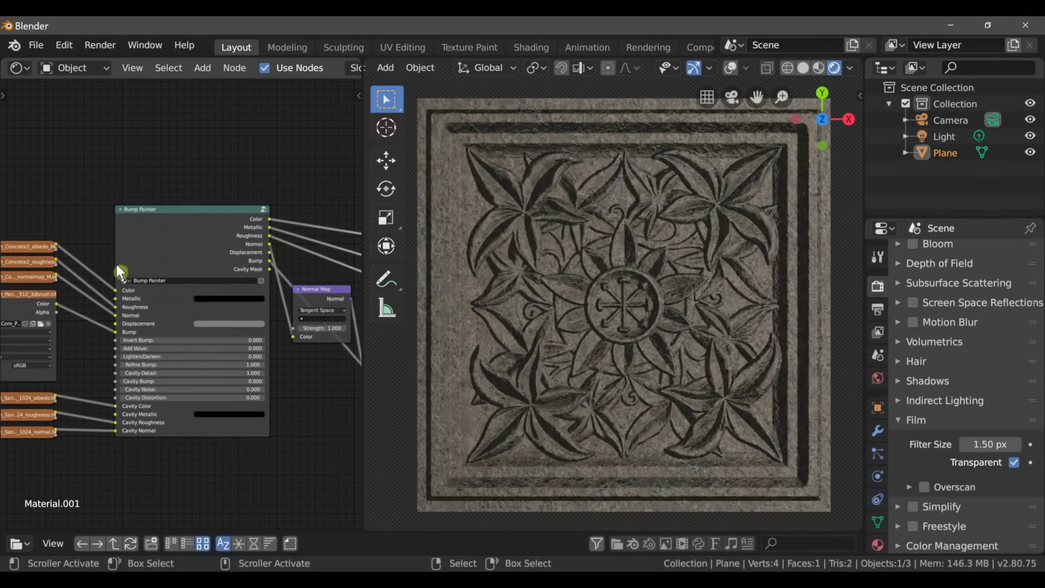
# Select the Bump Painter node and raise Cavity Detail from 1 to 2
pyautogui.moveTo(101, 255)
pyautogui.mouseDown()
pyautogui.moveTo(130, 338)
pyautogui.moveTo(150, 342)
pyautogui.mouseUp()
pyautogui.moveTo(94, 375)
pyautogui.mouseDown()
pyautogui.moveTo(155, 463)
pyautogui.moveTo(225, 462)
pyautogui.mouseUp()
pyautogui.scroll(3, 220, 462)
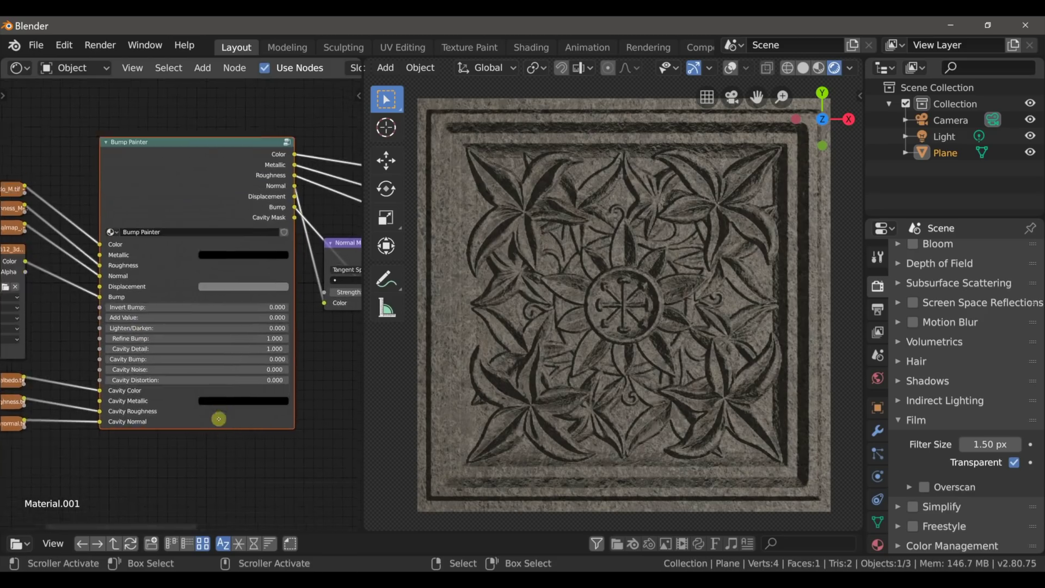
pyautogui.scroll(4, 220, 413)
pyautogui.moveTo(228, 390); pyautogui.dragTo(224, 438, button='middle')
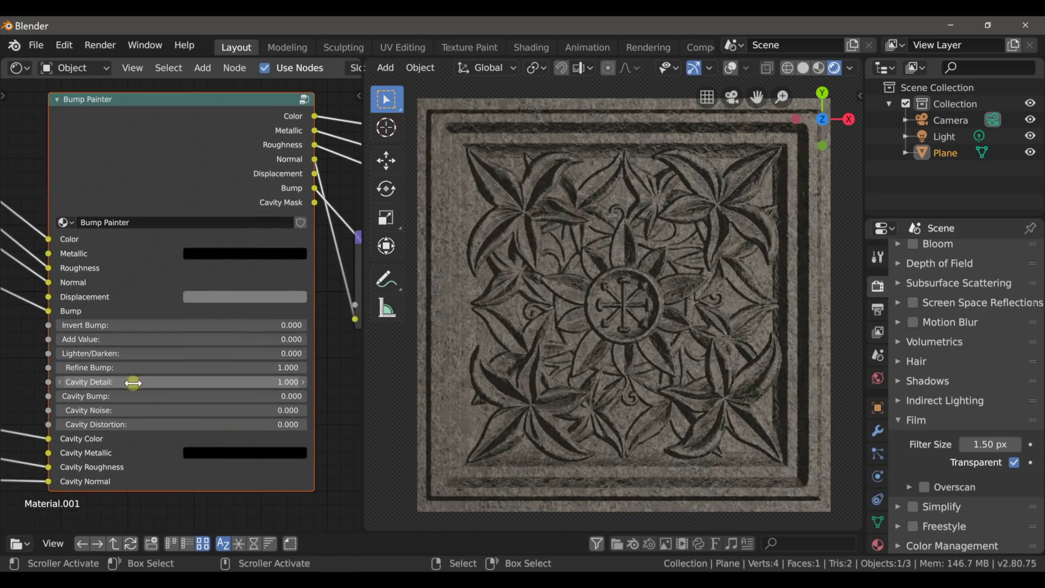
pyautogui.moveTo(133, 383); pyautogui.dragTo(163, 383)
pyautogui.moveTo(567, 374); pyautogui.dragTo(479, 361, button='middle')
pyautogui.scroll(-2, 556, 350)
pyautogui.scroll(2, 623, 302)
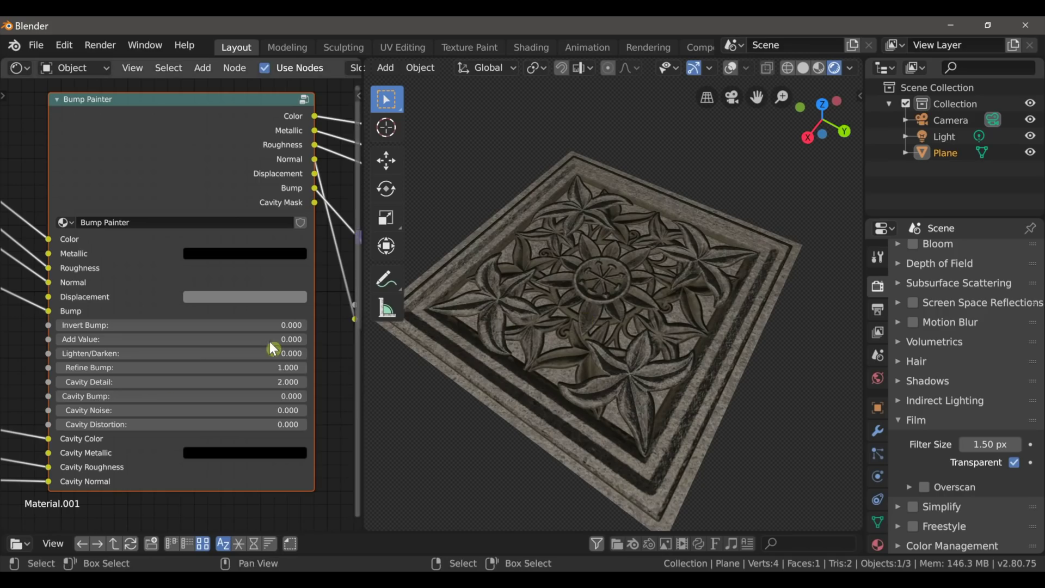
# Set Cavity Noise to 18.1, Cavity Distortion to 2.8 and Cavity Bump to 0.002
pyautogui.moveTo(111, 410); pyautogui.dragTo(141, 424)
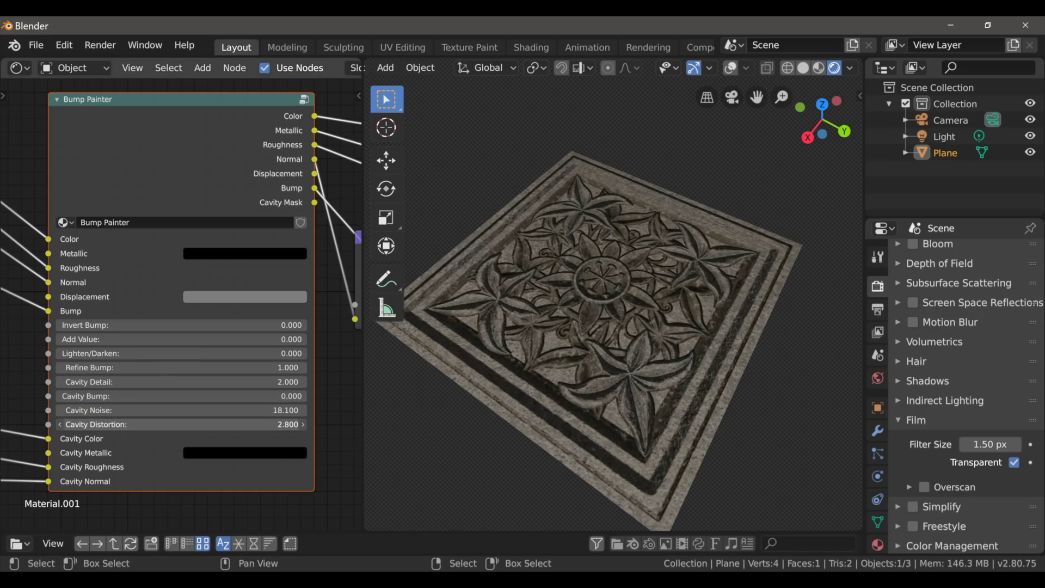
pyautogui.moveTo(438, 413); pyautogui.dragTo(481, 387, button='middle')
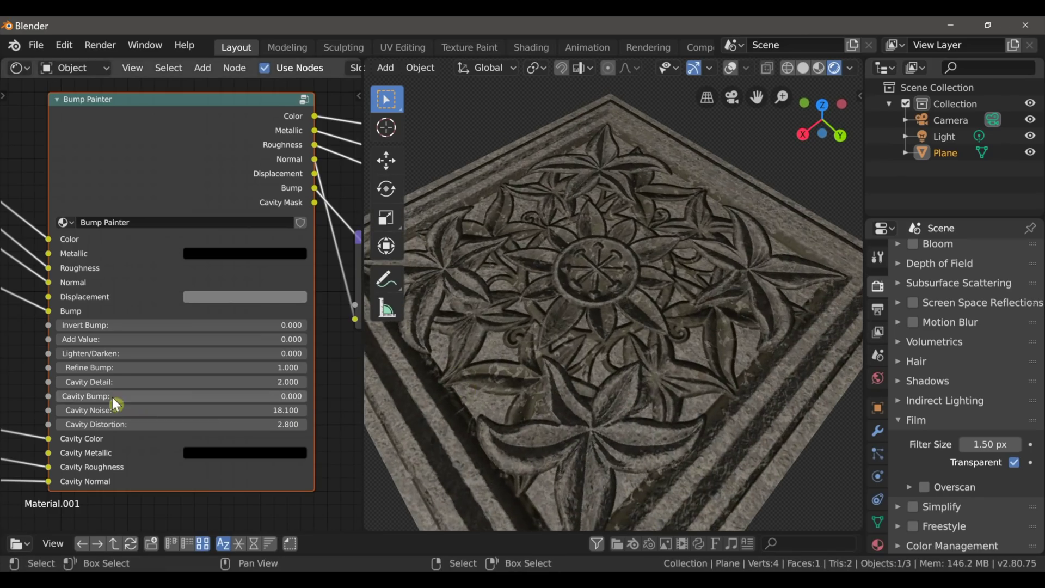
pyautogui.moveTo(113, 399); pyautogui.dragTo(113, 398)
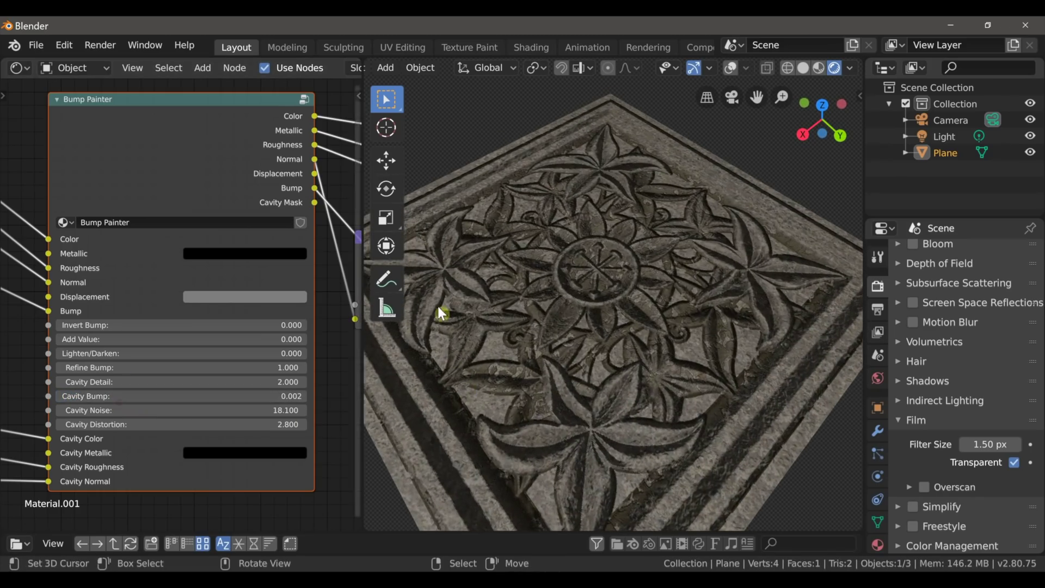
pyautogui.scroll(-2, 439, 307)
pyautogui.moveTo(442, 308); pyautogui.dragTo(517, 310, button='middle')
pyautogui.scroll(-1, 517, 309)
pyautogui.moveTo(518, 310)
pyautogui.mouseDown(button='middle')
pyautogui.moveTo(534, 300)
pyautogui.moveTo(514, 298)
pyautogui.mouseUp(button='middle')
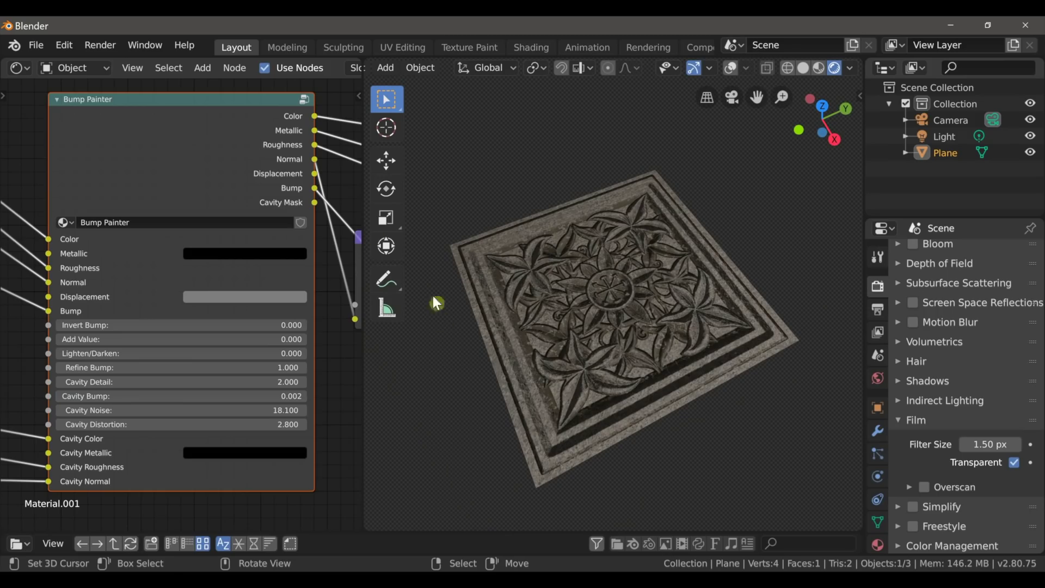
# Cycle through the Bump Painter's output previews on the tile, ending on Cavity Mask
pyautogui.keyDown('ctrl'); pyautogui.keyDown('shift'); pyautogui.click(216, 138); pyautogui.keyUp('shift'); pyautogui.keyUp('ctrl')
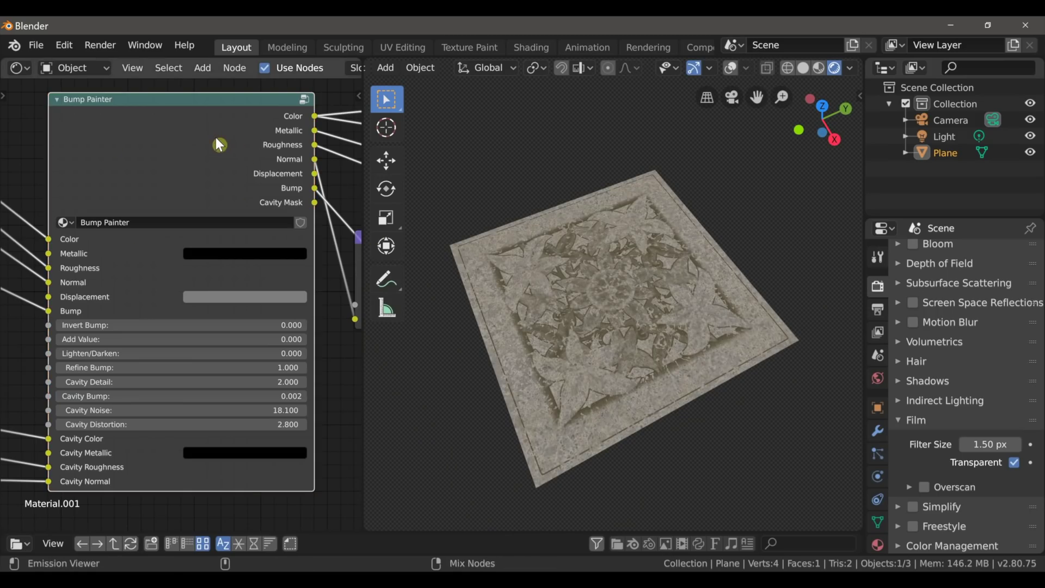
pyautogui.keyDown('ctrl'); pyautogui.keyDown('shift'); pyautogui.click(216, 139); pyautogui.keyUp('shift'); pyautogui.keyUp('ctrl')
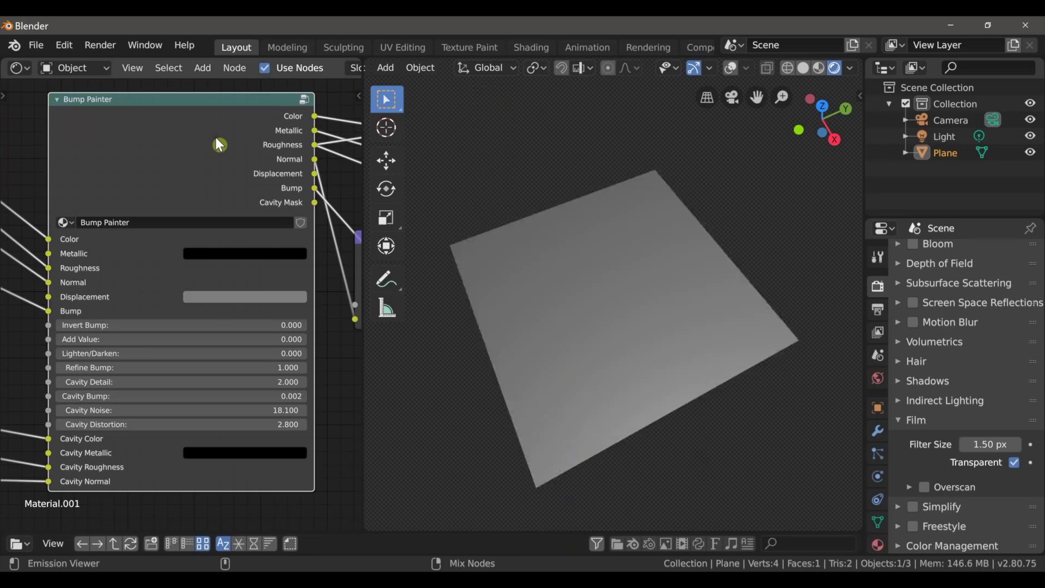
pyautogui.keyDown('ctrl'); pyautogui.keyDown('shift'); pyautogui.click(217, 140); pyautogui.keyUp('shift'); pyautogui.keyUp('ctrl')
pyautogui.keyDown('ctrl'); pyautogui.keyDown('shift'); pyautogui.click(216, 139); pyautogui.keyUp('shift'); pyautogui.keyUp('ctrl')
pyautogui.keyDown('ctrl'); pyautogui.keyDown('shift'); pyautogui.click(216, 139); pyautogui.keyUp('shift'); pyautogui.keyUp('ctrl')
pyautogui.keyDown('ctrl'); pyautogui.keyDown('shift'); pyautogui.click(216, 140); pyautogui.keyUp('shift'); pyautogui.keyUp('ctrl')
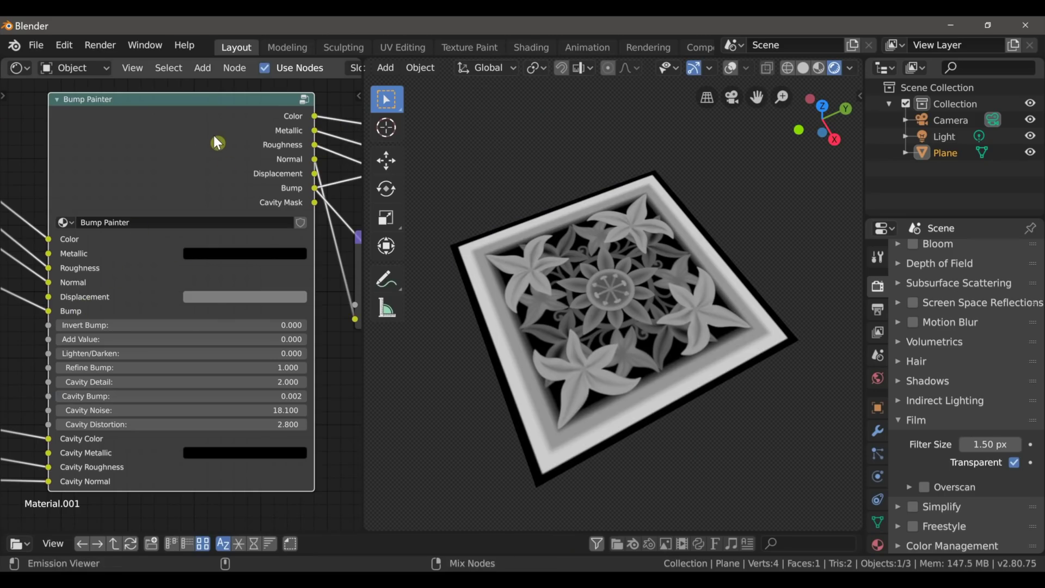
pyautogui.keyDown('ctrl'); pyautogui.keyDown('shift'); pyautogui.click(214, 137); pyautogui.keyUp('shift'); pyautogui.keyUp('ctrl')
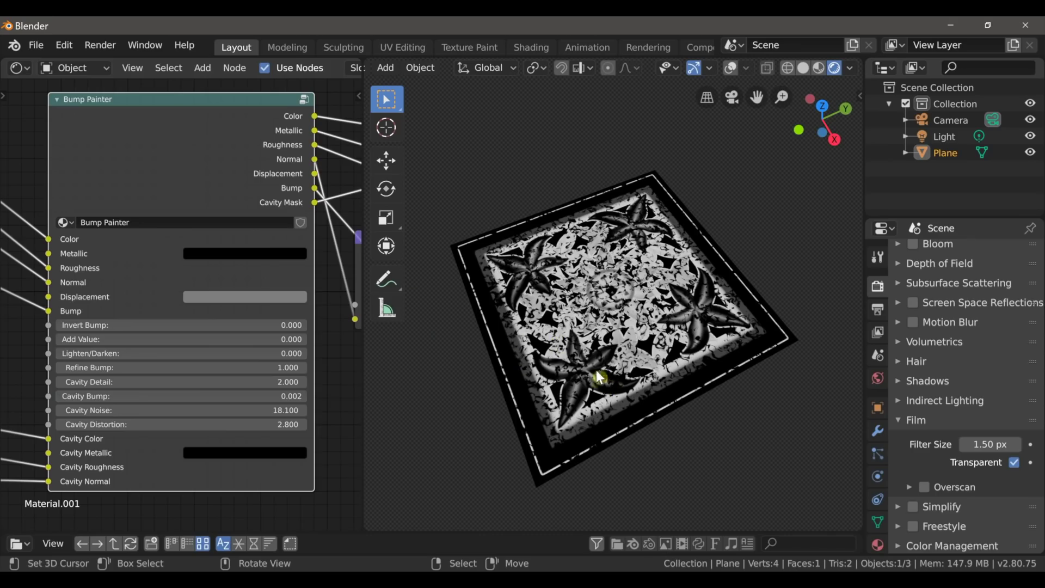
# Connect the Bump Painter's Cavity Mask to the Principled BSDF Subsurface input
pyautogui.scroll(-8, 297, 244)
pyautogui.moveTo(273, 240); pyautogui.dragTo(145, 262, button='middle')
pyautogui.scroll(3, 147, 269)
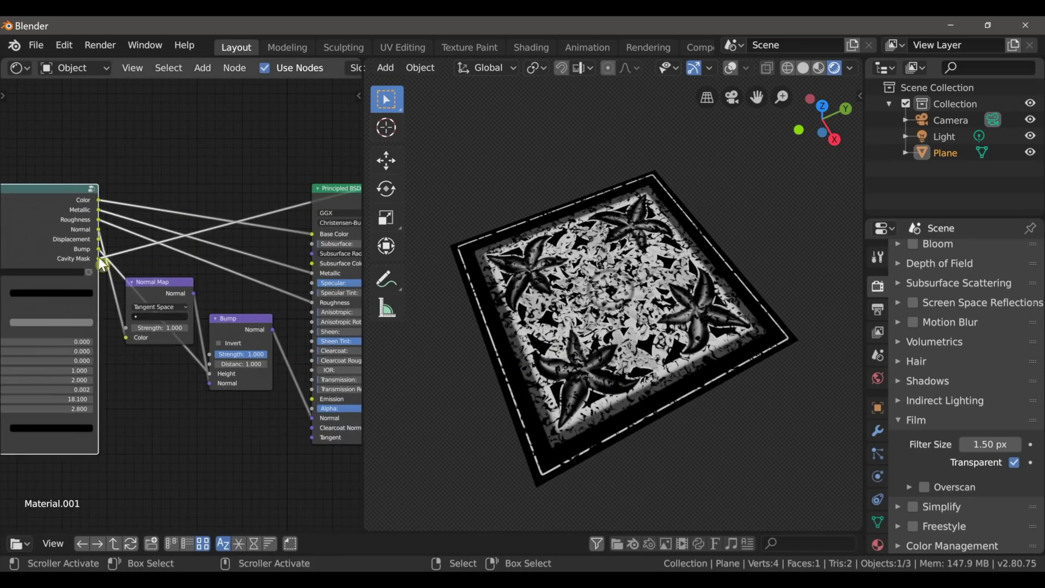
pyautogui.moveTo(99, 258); pyautogui.dragTo(309, 245)
pyautogui.moveTo(284, 268); pyautogui.dragTo(272, 270, button='middle')
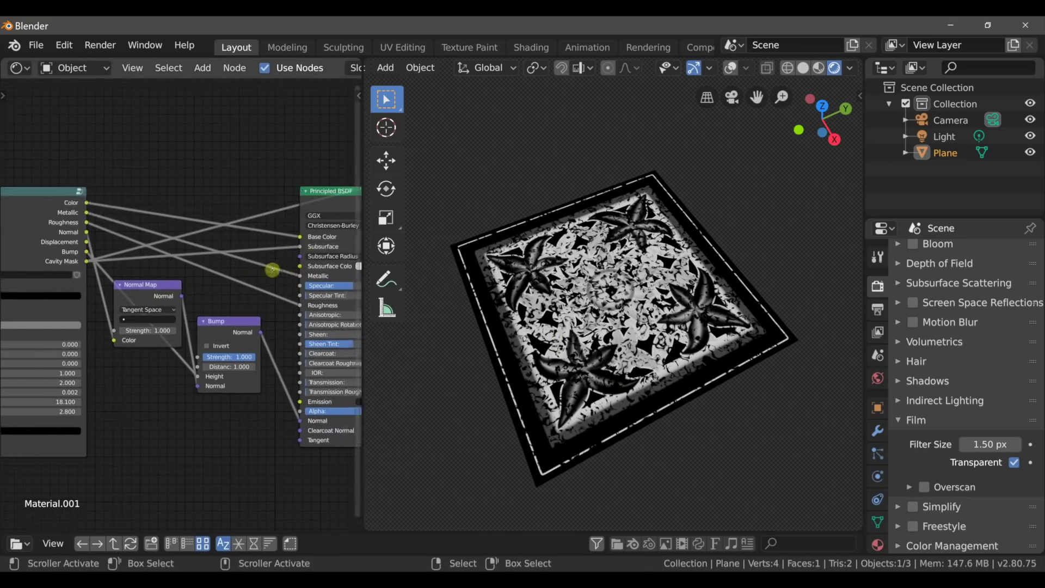
pyautogui.moveTo(272, 269); pyautogui.dragTo(263, 266)
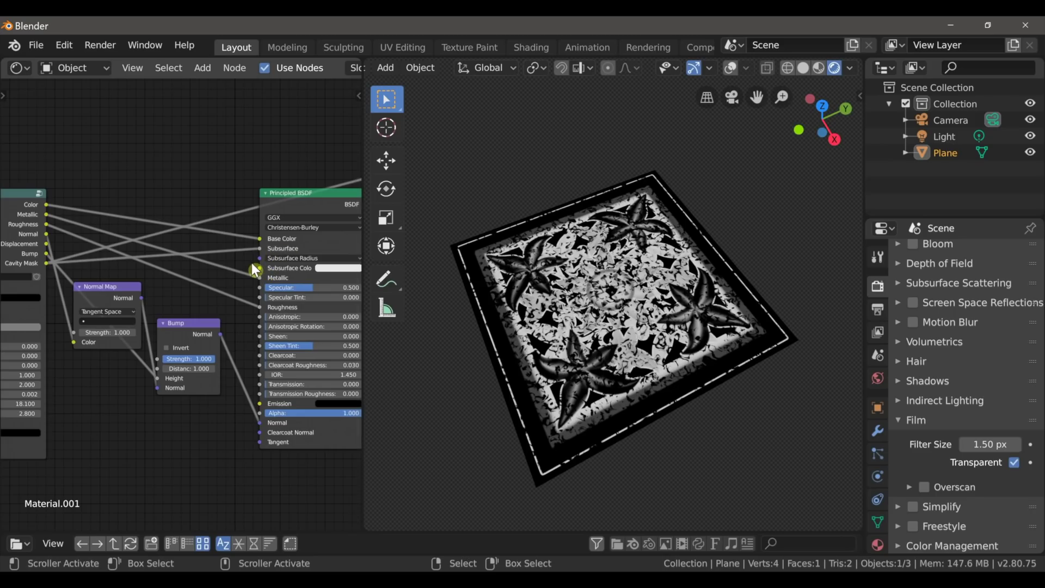
# Set the Subsurface Color to pale green and view the green-tinted tile
pyautogui.click(328, 267)
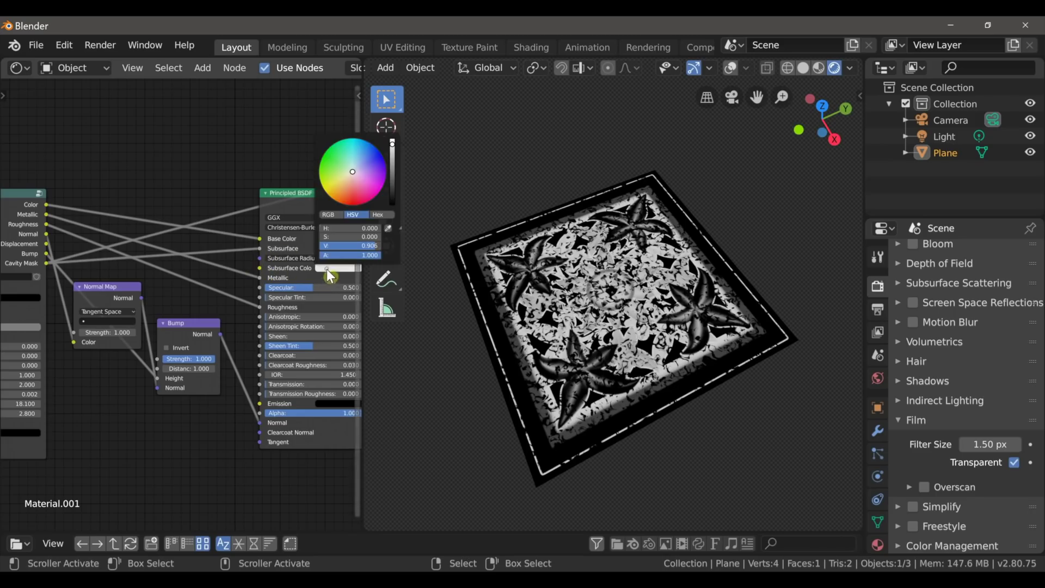
pyautogui.moveTo(350, 173); pyautogui.dragTo(346, 168)
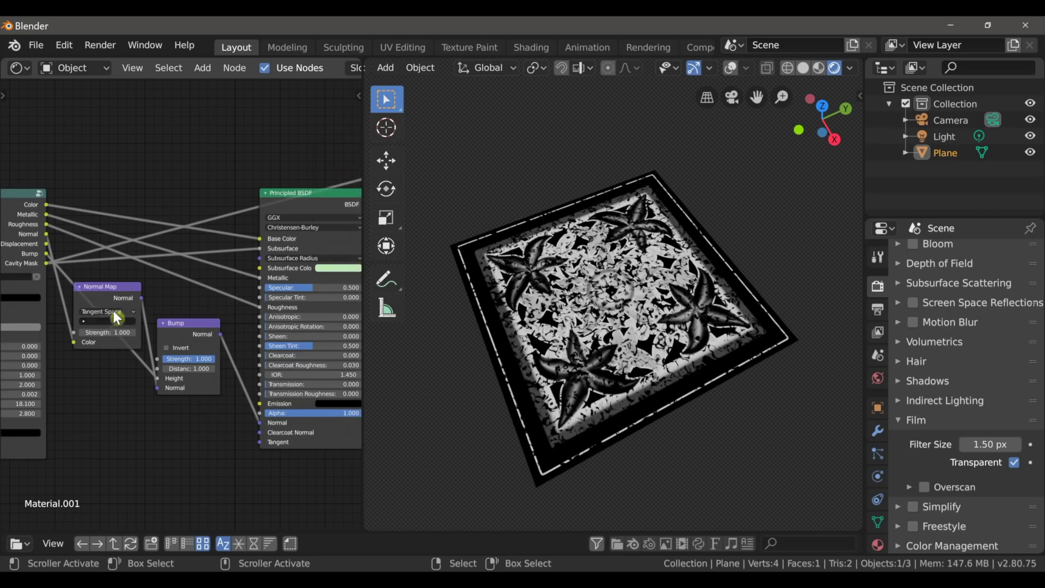
pyautogui.moveTo(702, 313); pyautogui.dragTo(560, 324, button='middle')
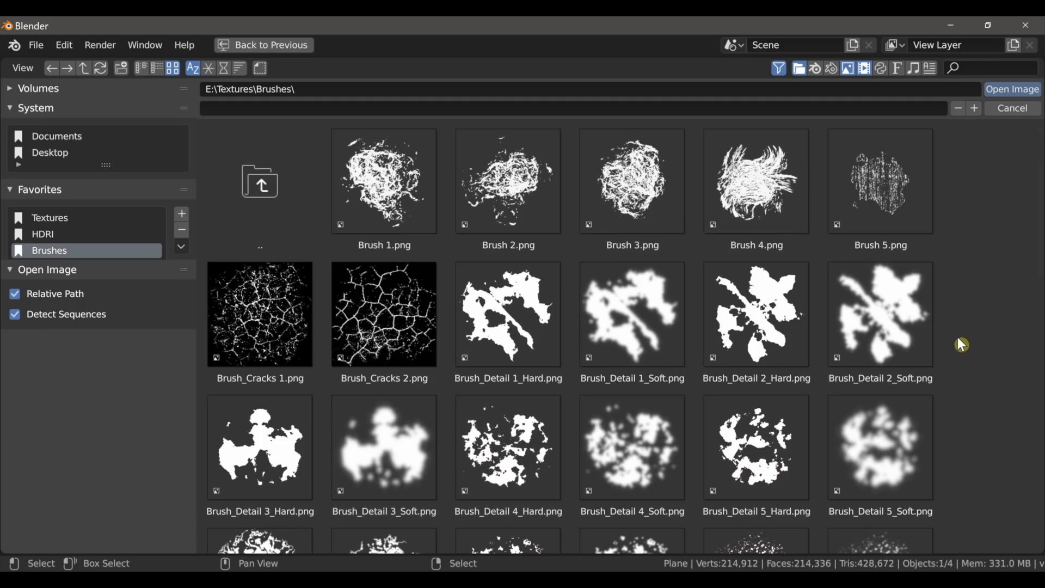
# Load Brush 3.png as the brush texture and set its mapping to View Plane
pyautogui.click(652, 182)
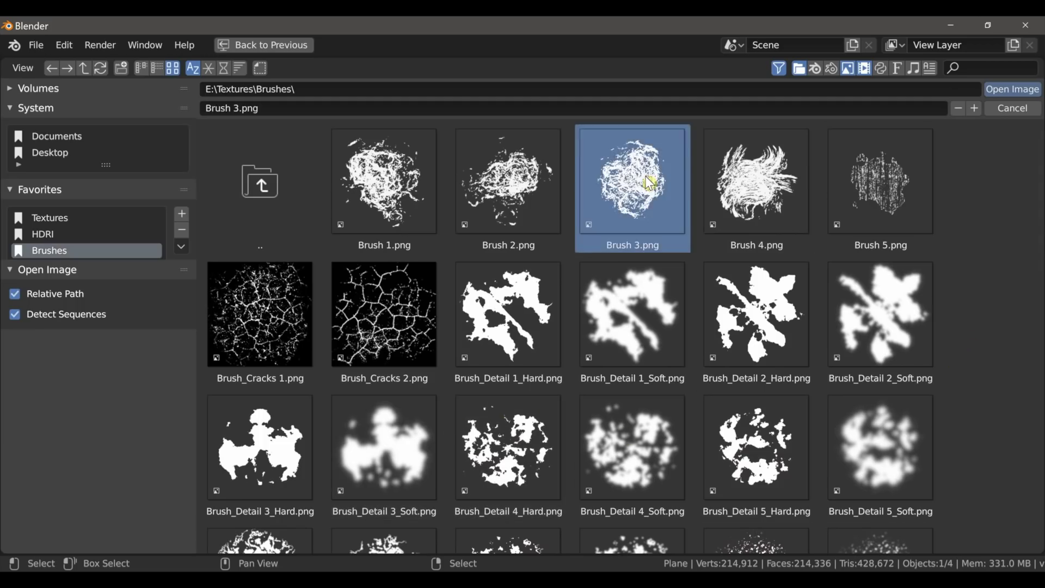
pyautogui.click(1005, 92)
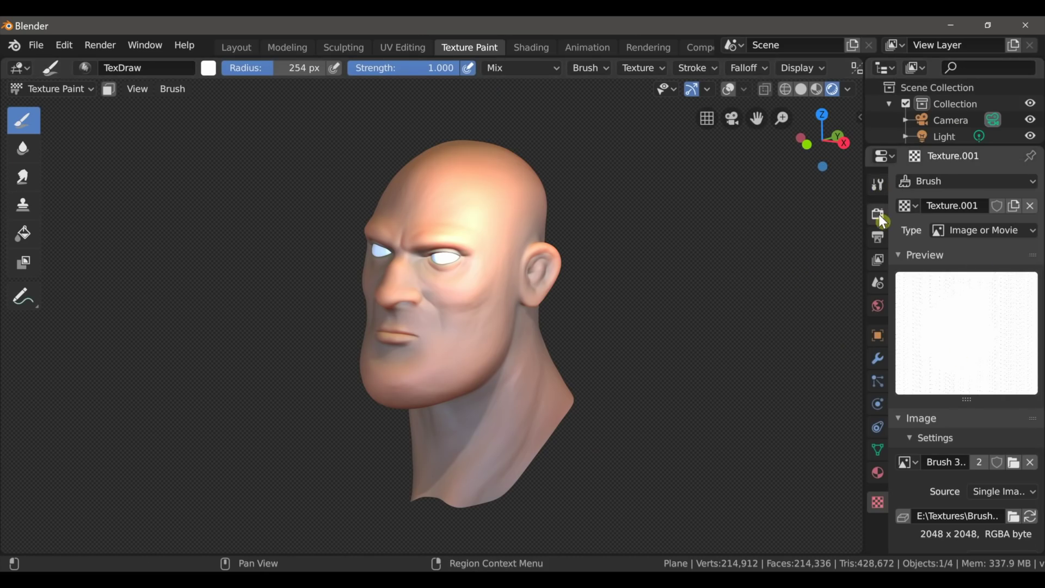
pyautogui.click(878, 185)
pyautogui.scroll(-4, 975, 360)
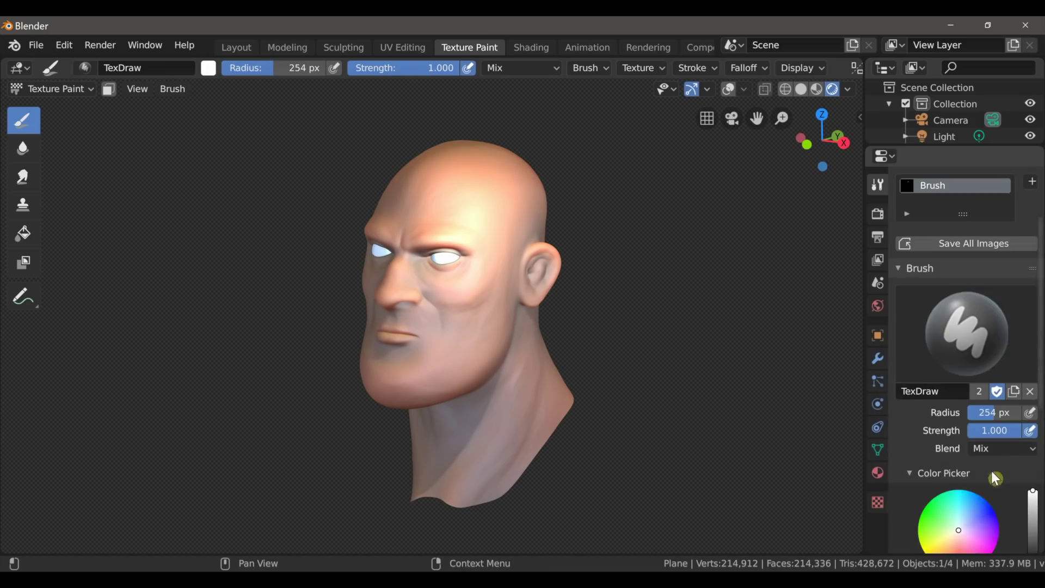
pyautogui.scroll(-10, 990, 500)
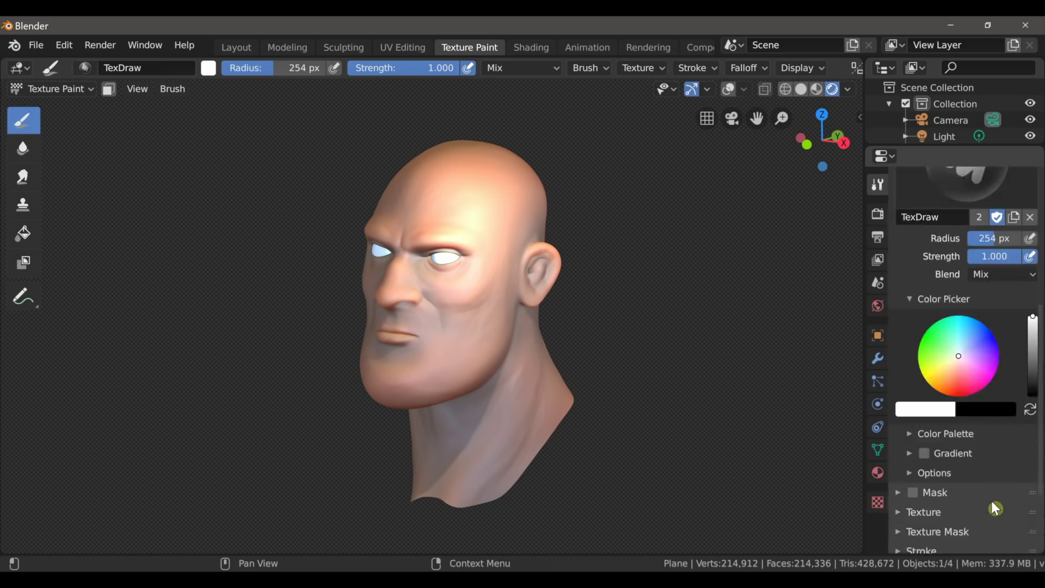
pyautogui.scroll(-2, 915, 468)
pyautogui.click(923, 406)
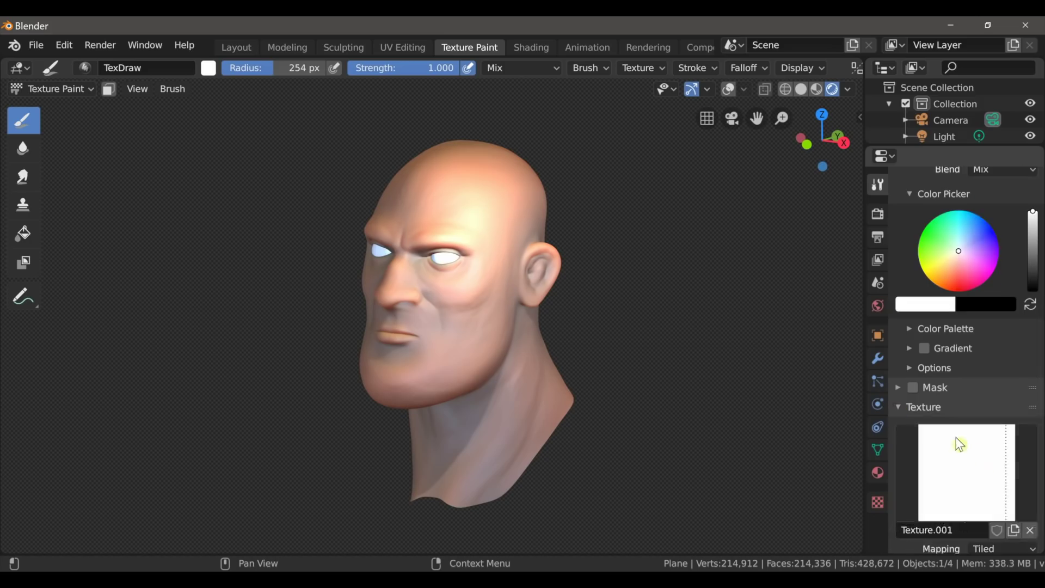
pyautogui.scroll(-4, 974, 452)
pyautogui.click(997, 452)
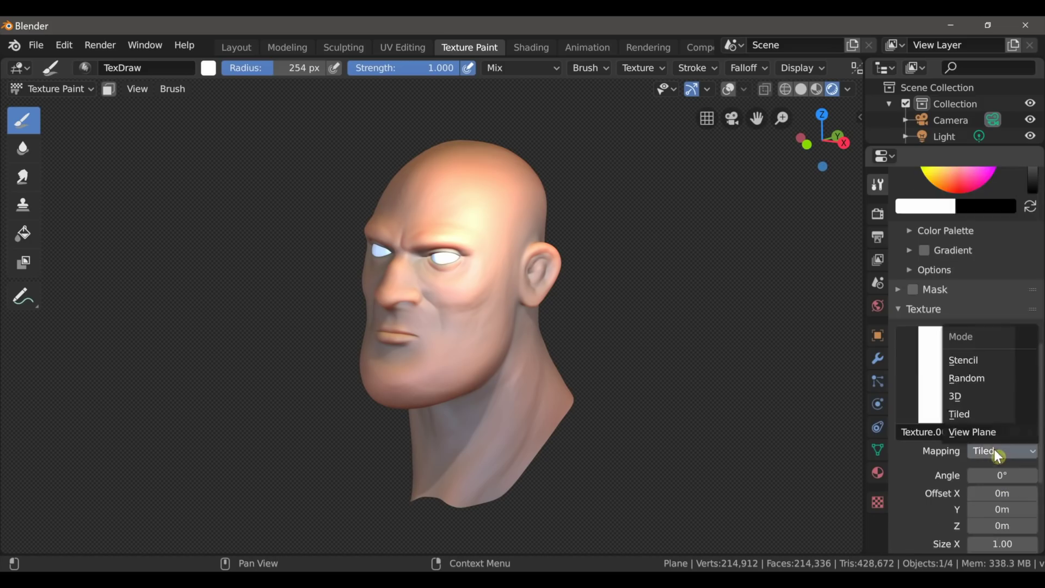
pyautogui.click(969, 431)
# Set the brush falloff to the Constant preset
pyautogui.scroll(-2, 1018, 480)
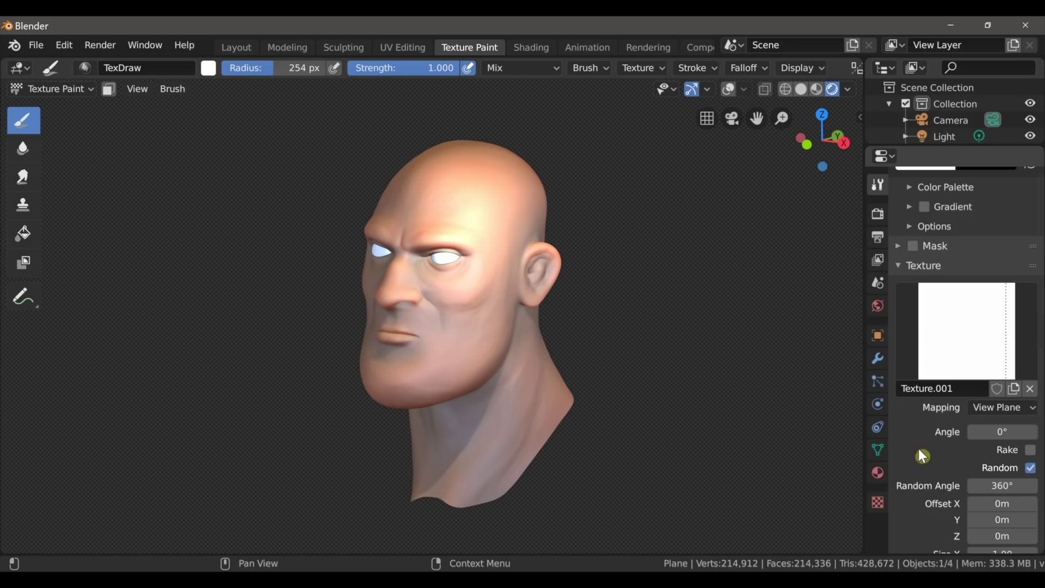
pyautogui.scroll(-8, 920, 456)
pyautogui.click(904, 464)
pyautogui.scroll(-5, 957, 501)
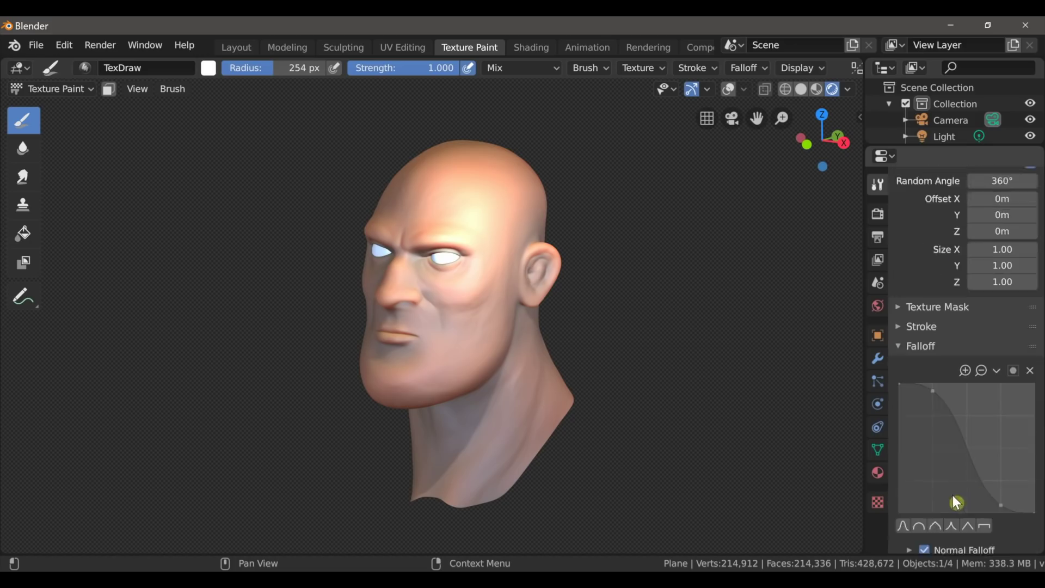
pyautogui.scroll(-2, 953, 496)
pyautogui.click(987, 481)
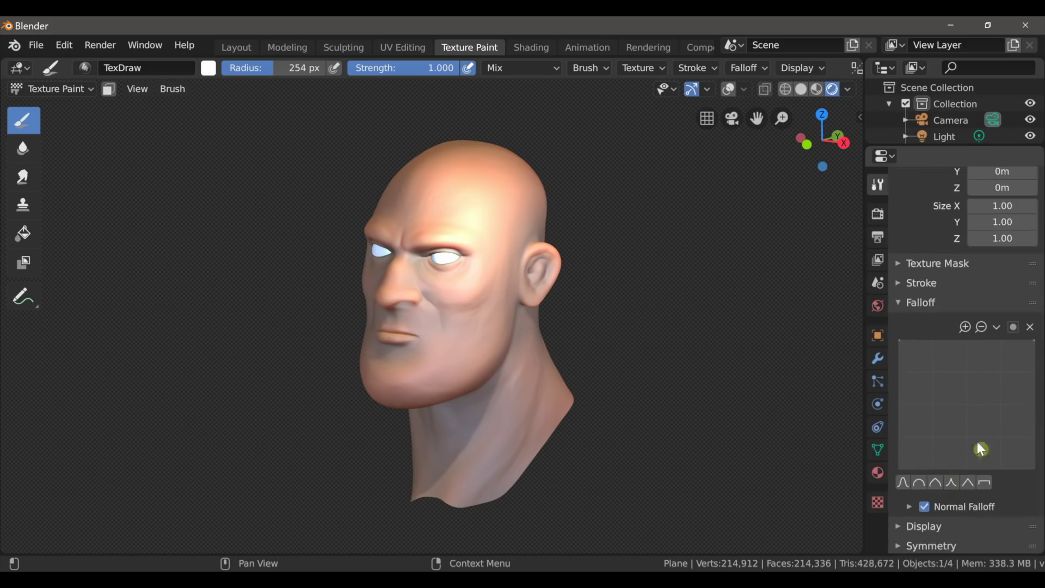
# Keeping the 254 px brush, paint over the left eye, cheek, temple and near the ear
pyautogui.press('f')
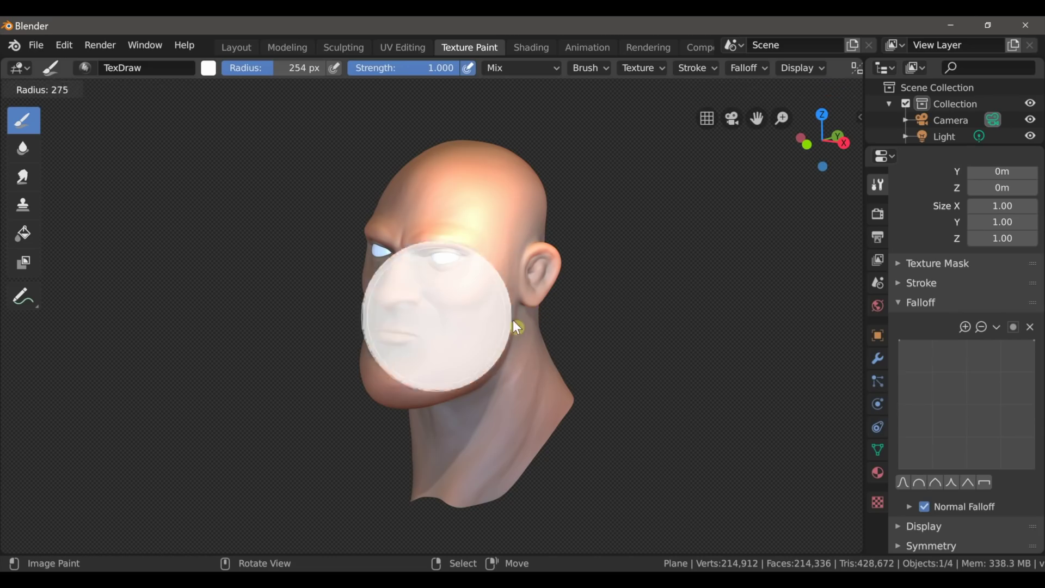
pyautogui.press('Escape')
pyautogui.scroll(3, 528, 294)
pyautogui.moveTo(502, 297)
pyautogui.mouseDown(button='middle')
pyautogui.moveTo(538, 311)
pyautogui.moveTo(501, 266)
pyautogui.mouseUp(button='middle')
pyautogui.moveTo(501, 266)
pyautogui.mouseDown()
pyautogui.moveTo(475, 253)
pyautogui.moveTo(432, 322)
pyautogui.moveTo(505, 413)
pyautogui.mouseUp()
pyautogui.moveTo(505, 414)
pyautogui.mouseDown(button='middle')
pyautogui.moveTo(466, 401)
pyautogui.moveTo(521, 407)
pyautogui.moveTo(528, 397)
pyautogui.moveTo(411, 333)
pyautogui.mouseUp(button='middle')
pyautogui.moveTo(420, 272)
pyautogui.mouseDown()
pyautogui.moveTo(408, 369)
pyautogui.moveTo(365, 333)
pyautogui.mouseUp()
pyautogui.moveTo(364, 239); pyautogui.dragTo(332, 266)
# Add green paint around the left eye and brow, checking from side and three-quarter views
pyautogui.moveTo(331, 266)
pyautogui.mouseDown(button='middle')
pyautogui.moveTo(337, 258)
pyautogui.moveTo(318, 279)
pyautogui.moveTo(305, 273)
pyautogui.moveTo(399, 293)
pyautogui.mouseUp(button='middle')
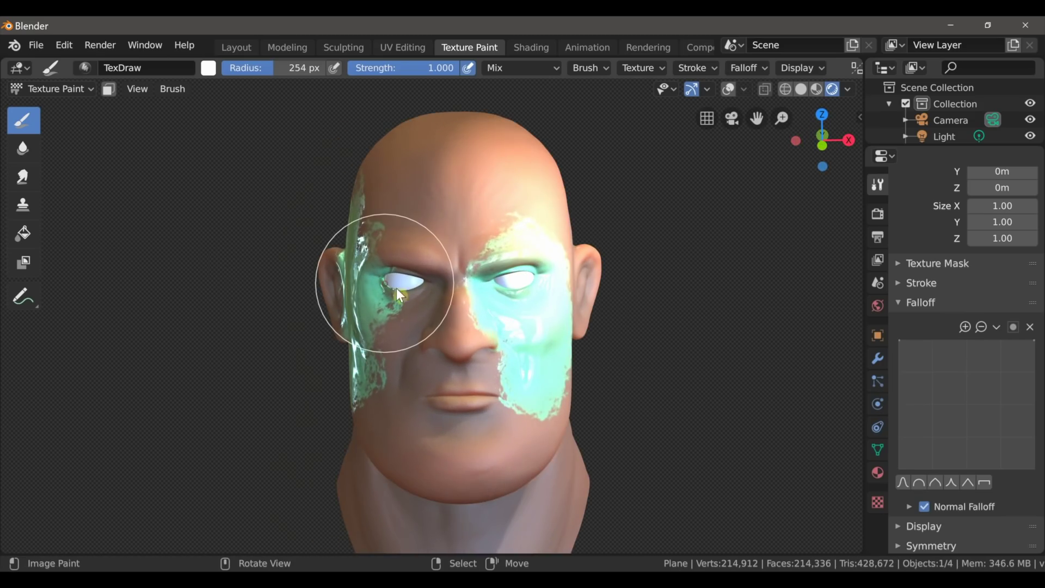
pyautogui.moveTo(452, 298)
pyautogui.mouseDown()
pyautogui.moveTo(462, 295)
pyautogui.moveTo(449, 286)
pyautogui.mouseUp()
pyautogui.moveTo(449, 287)
pyautogui.mouseDown(button='middle')
pyautogui.moveTo(416, 283)
pyautogui.moveTo(491, 290)
pyautogui.moveTo(470, 283)
pyautogui.moveTo(485, 294)
pyautogui.mouseUp(button='middle')
pyautogui.moveTo(635, 464)
pyautogui.mouseDown(button='middle')
pyautogui.moveTo(664, 419)
pyautogui.moveTo(710, 420)
pyautogui.mouseUp(button='middle')
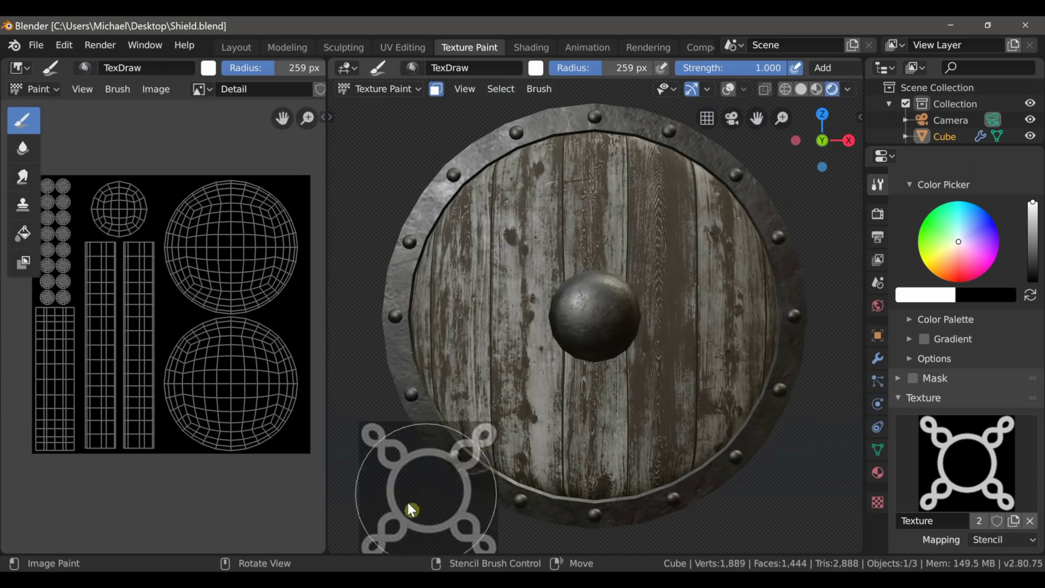
# Place the knot stencil over the centre boss, enlarge the brush and stamp the pattern
pyautogui.moveTo(409, 507)
pyautogui.mouseDown(button='right')
pyautogui.moveTo(583, 326)
pyautogui.moveTo(671, 376)
pyautogui.moveTo(713, 420)
pyautogui.mouseUp(button='right')
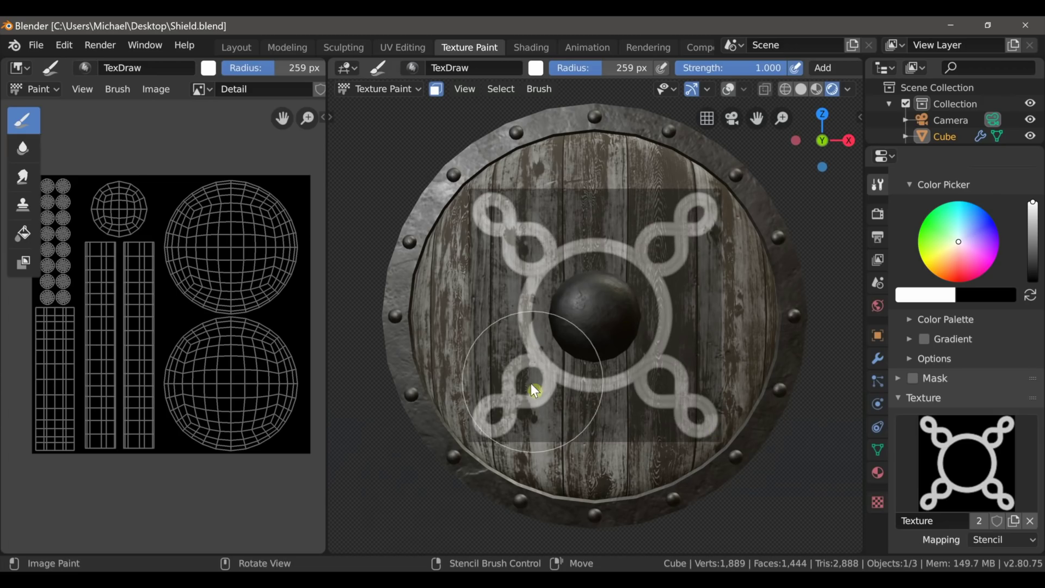
pyautogui.press('f')
pyautogui.click(565, 389)
pyautogui.moveTo(650, 367)
pyautogui.mouseDown()
pyautogui.moveTo(473, 423)
pyautogui.moveTo(750, 306)
pyautogui.moveTo(658, 418)
pyautogui.mouseUp()
pyautogui.moveTo(729, 348); pyautogui.dragTo(693, 326, button='middle')
pyautogui.moveTo(693, 327); pyautogui.dragTo(735, 367, button='middle')
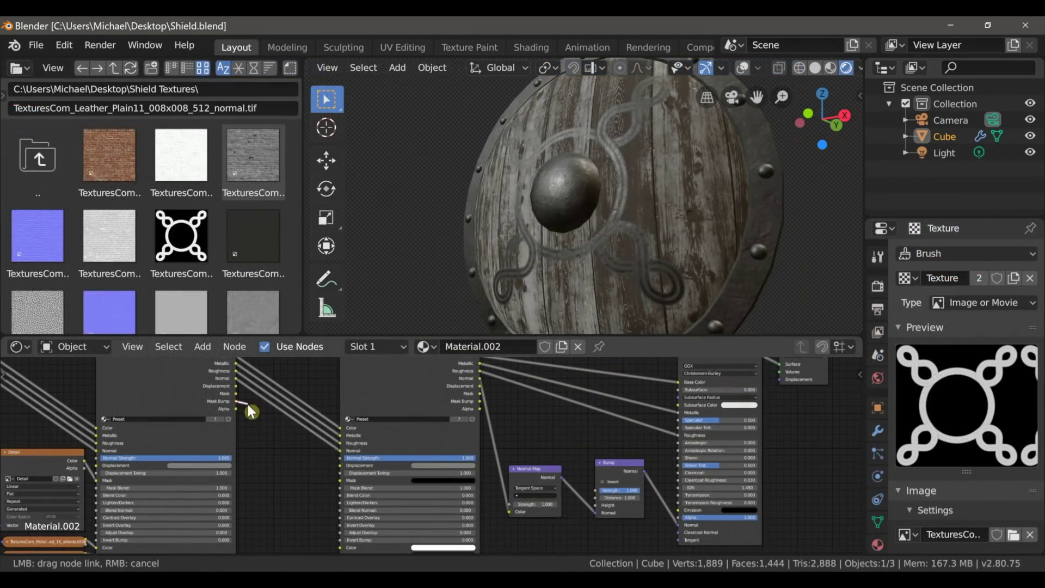
# Link the painted detail into the Bump node and lower its Strength to about 0.542
pyautogui.moveTo(561, 477); pyautogui.dragTo(593, 506)
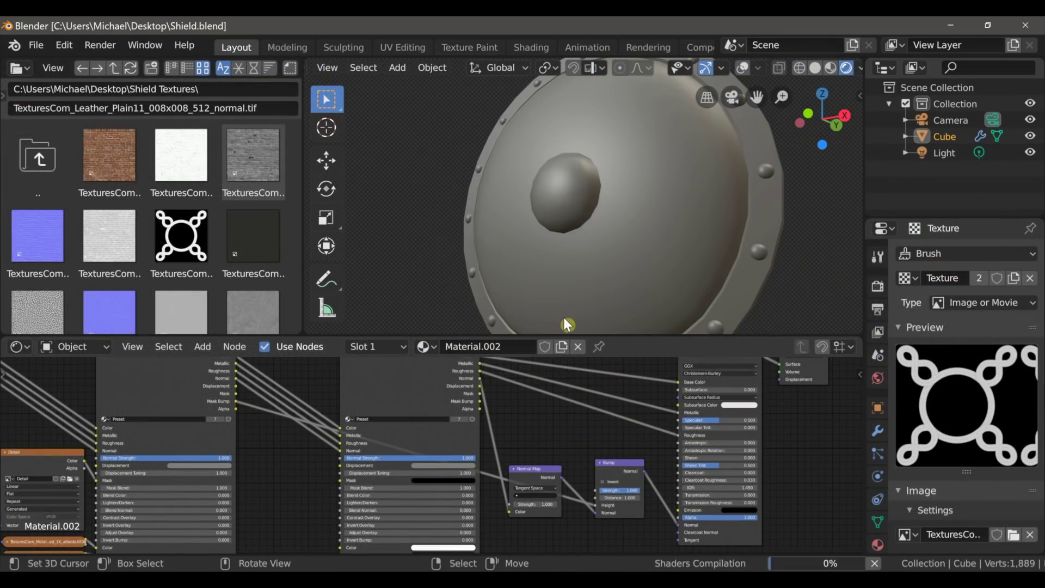
pyautogui.scroll(1, 629, 522)
pyautogui.moveTo(628, 522); pyautogui.dragTo(611, 478, button='middle')
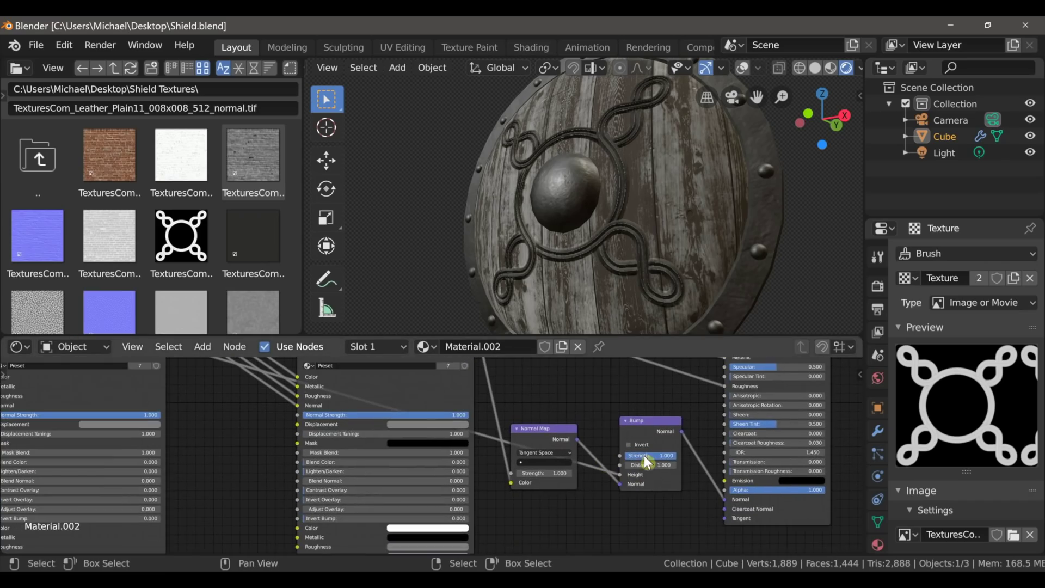
pyautogui.moveTo(654, 455); pyautogui.dragTo(655, 462)
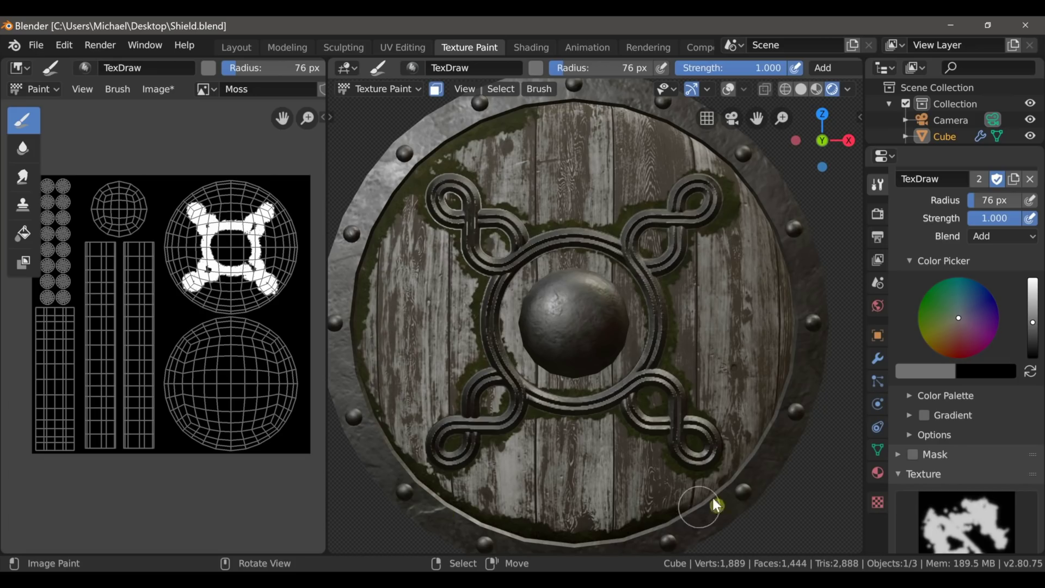
# Paint moss patches over the shield's upper, lower-left and lower planks
pyautogui.moveTo(530, 164); pyautogui.dragTo(435, 409)
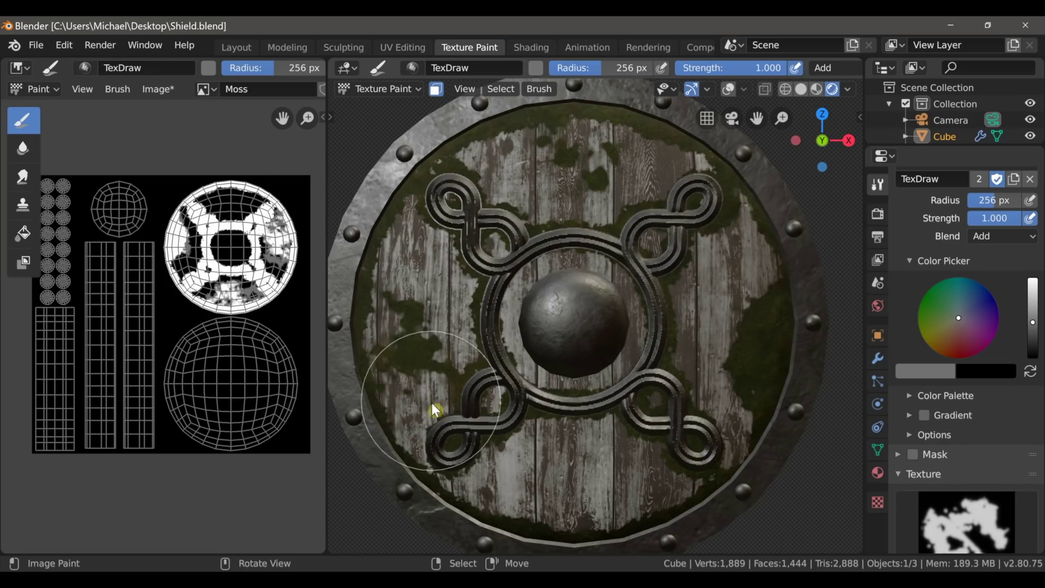
pyautogui.scroll(-3, 376, 433)
pyautogui.moveTo(473, 371); pyautogui.dragTo(634, 442, button='middle')
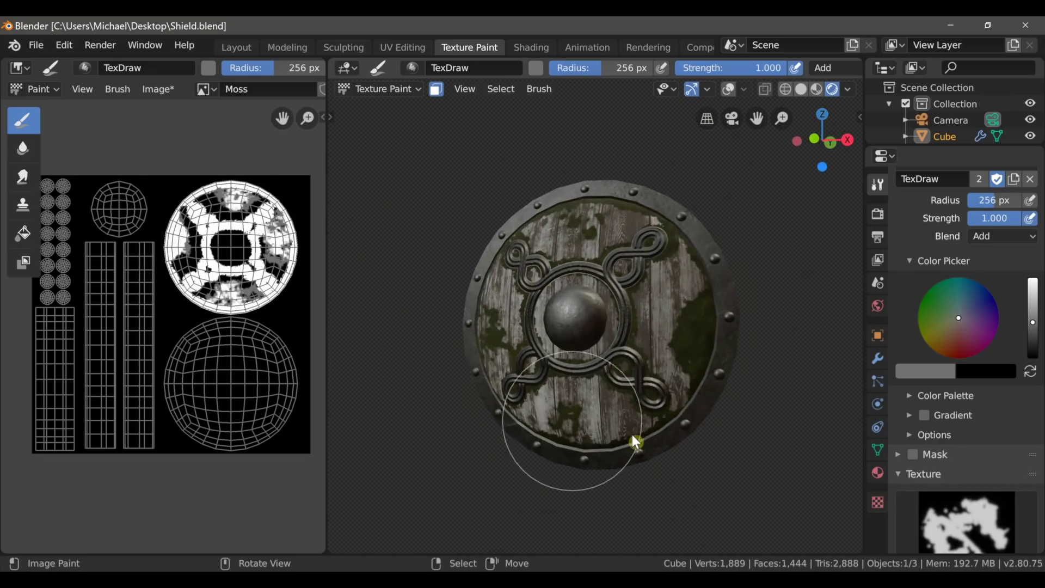
pyautogui.click(632, 430)
pyautogui.moveTo(544, 449)
pyautogui.mouseDown(button='middle')
pyautogui.moveTo(569, 455)
pyautogui.moveTo(555, 446)
pyautogui.mouseUp(button='middle')
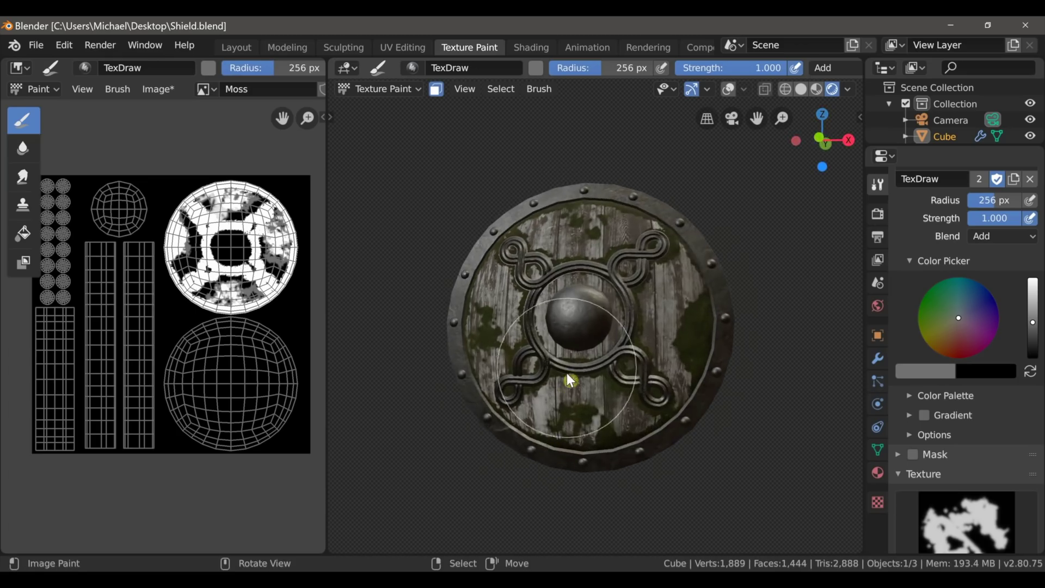
pyautogui.scroll(1, 569, 374)
pyautogui.moveTo(570, 374); pyautogui.dragTo(569, 383, button='middle')
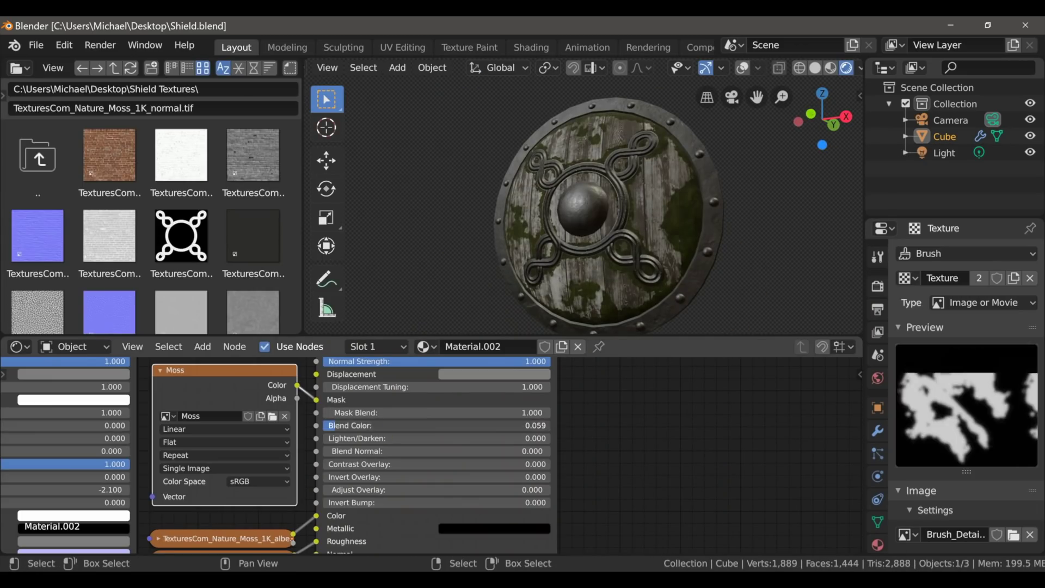
# Lower the moss Blend Color to 0.099 and raise the Contrast and Invert Overlay values
pyautogui.moveTo(347, 426); pyautogui.dragTo(346, 425)
pyautogui.scroll(3, 583, 316)
pyautogui.moveTo(583, 316); pyautogui.dragTo(620, 309, button='middle')
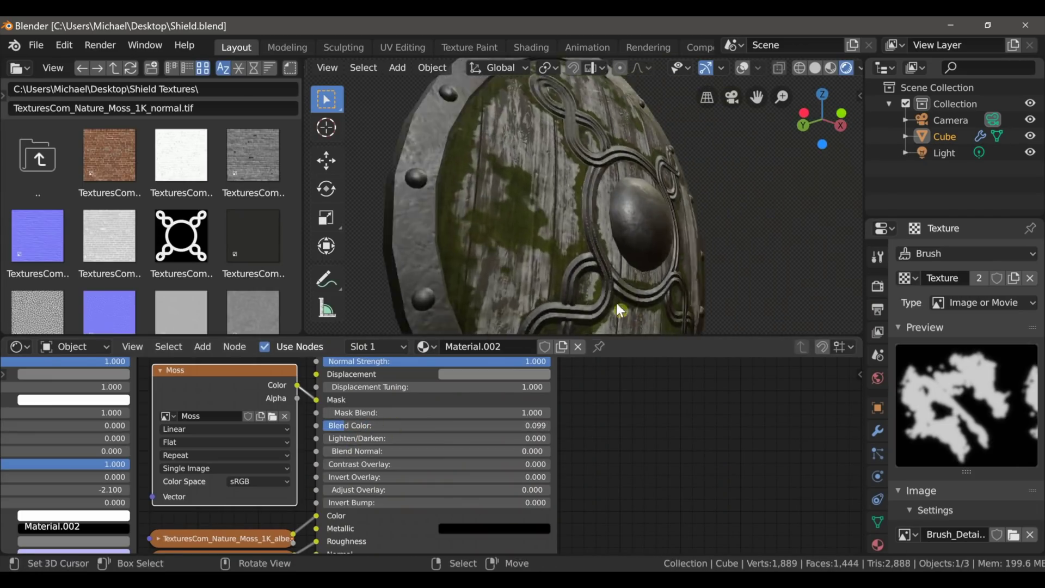
pyautogui.scroll(1, 619, 308)
pyautogui.moveTo(407, 447); pyautogui.dragTo(409, 448)
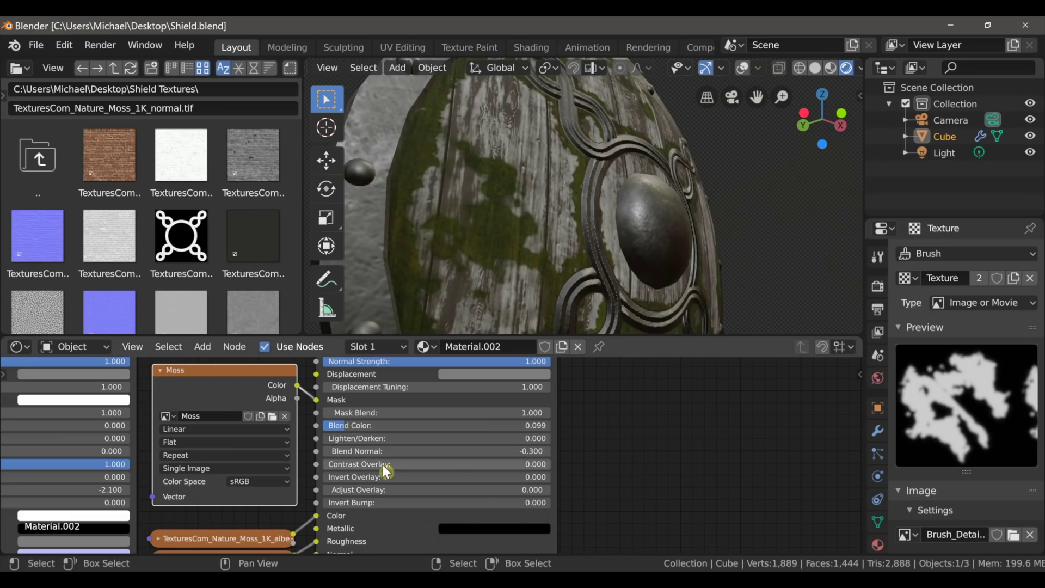
pyautogui.moveTo(326, 464)
pyautogui.mouseDown()
pyautogui.moveTo(516, 465)
pyautogui.moveTo(380, 465)
pyautogui.moveTo(430, 477)
pyautogui.mouseUp()
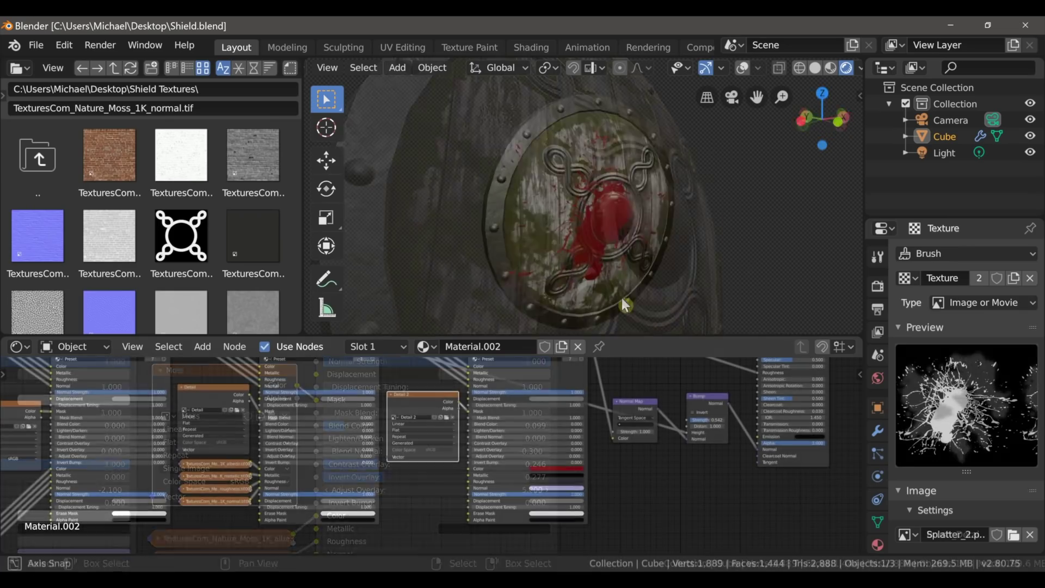
# Paint red blood splatter over the shield's centre, then select a group of nodes
pyautogui.moveTo(621, 298)
pyautogui.keyDown('alt'); pyautogui.mouseDown(button='middle')
pyautogui.moveTo(600, 291)
pyautogui.moveTo(642, 296)
pyautogui.moveTo(645, 285)
pyautogui.moveTo(624, 264)
pyautogui.moveTo(592, 269)
pyautogui.moveTo(618, 285)
pyautogui.mouseUp(button='middle'); pyautogui.keyUp('alt')
pyautogui.scroll(-9, 429, 481)
pyautogui.moveTo(411, 444); pyautogui.dragTo(469, 464, button='middle')
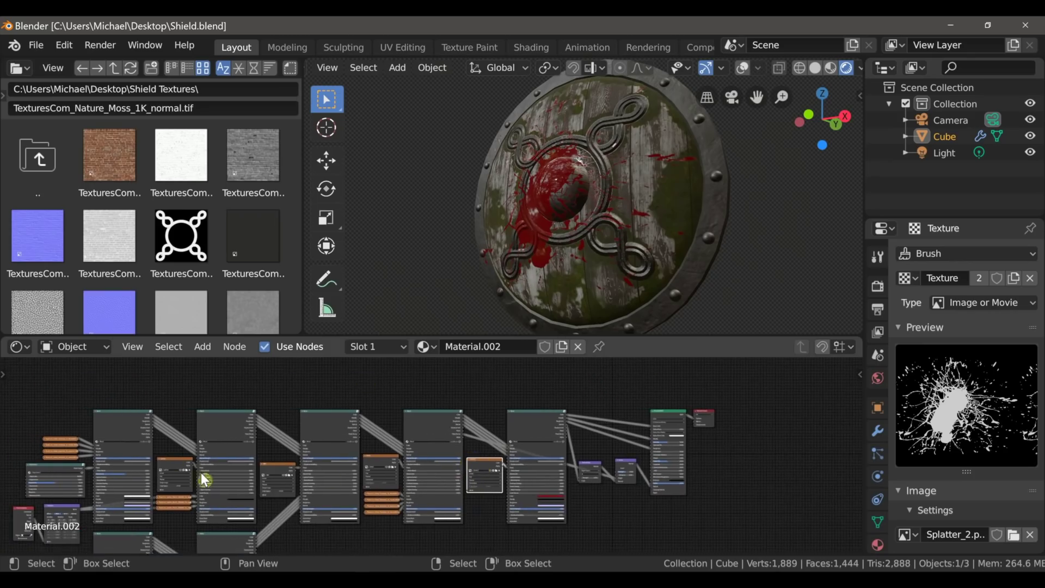
pyautogui.moveTo(339, 478); pyautogui.dragTo(415, 434, button='middle')
pyautogui.scroll(-3, 424, 433)
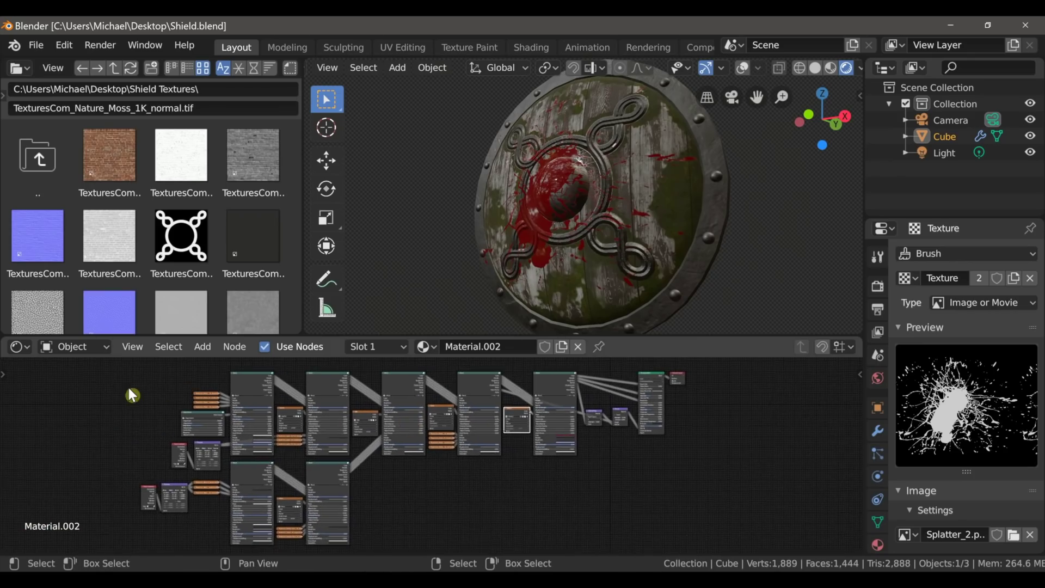
pyautogui.moveTo(124, 382); pyautogui.dragTo(775, 569)
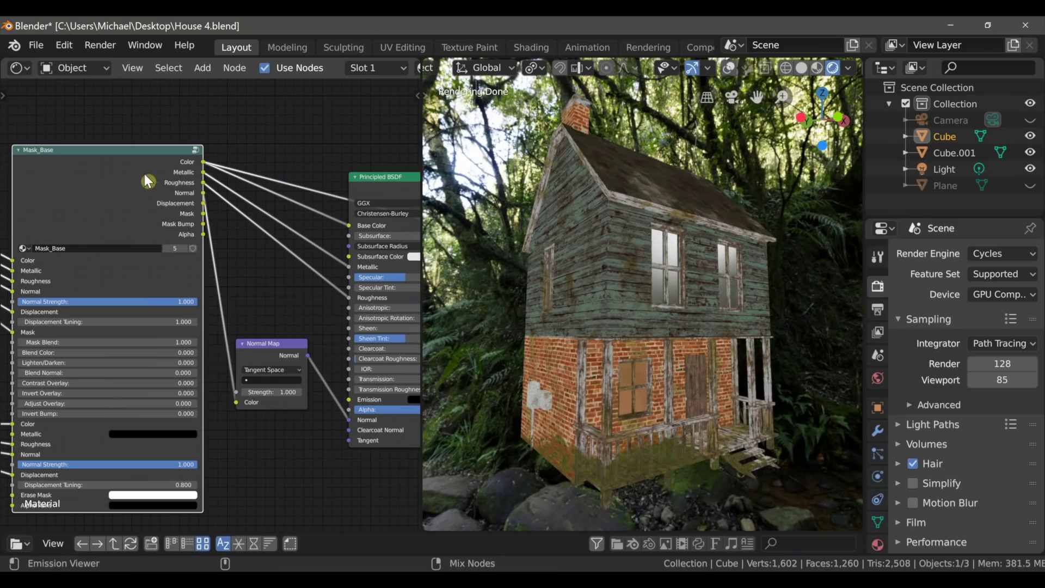
# Preview the Mask_Base Normal and Displacement outputs on the house, then restore the full material
pyautogui.keyDown('ctrl'); pyautogui.keyDown('shift'); pyautogui.click(145, 174); pyautogui.keyUp('shift'); pyautogui.keyUp('ctrl')
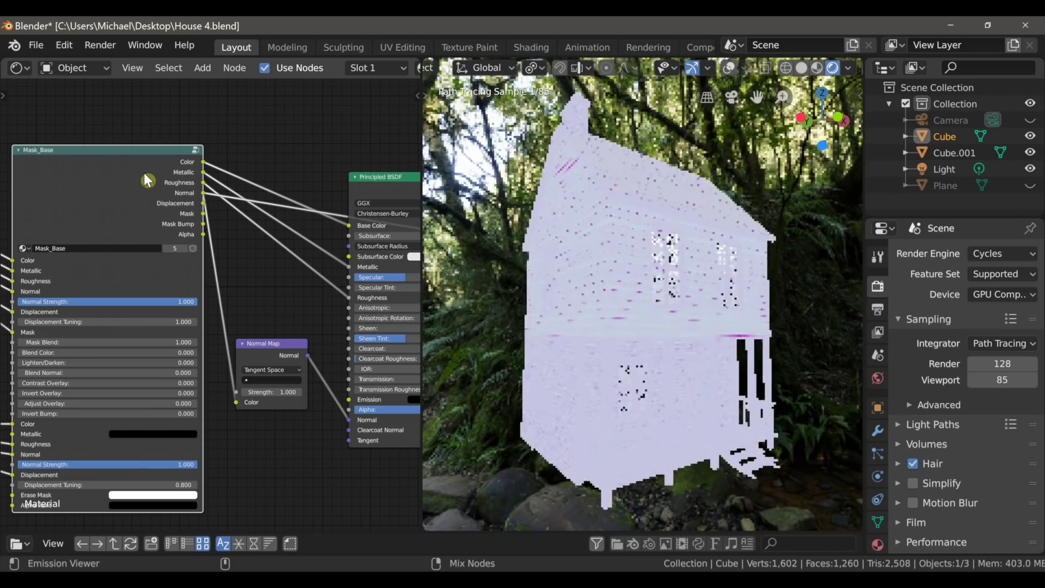
pyautogui.keyDown('ctrl'); pyautogui.keyDown('shift'); pyautogui.click(144, 174); pyautogui.keyUp('shift'); pyautogui.keyUp('ctrl')
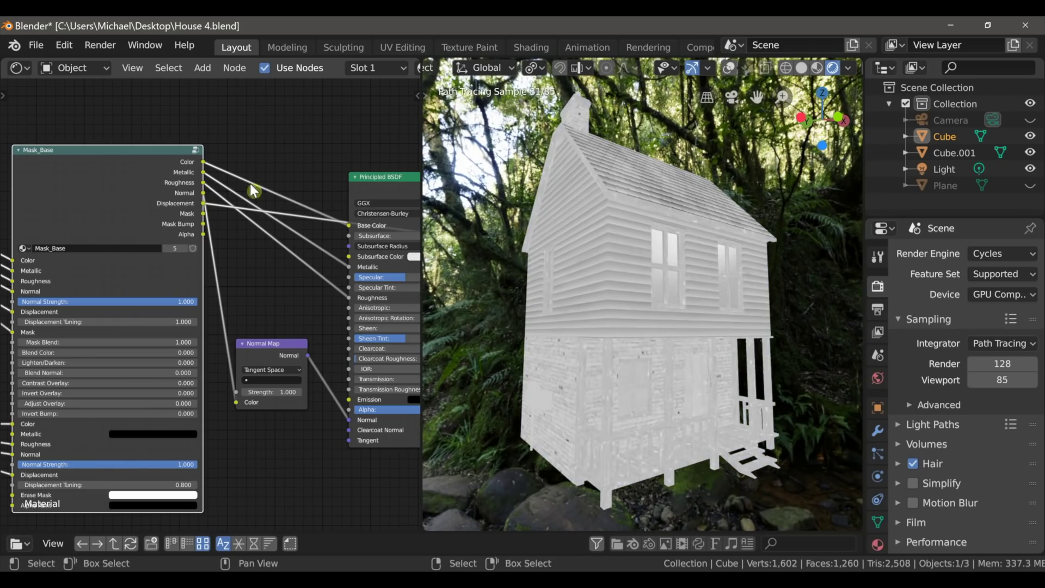
pyautogui.keyDown('ctrl'); pyautogui.keyDown('shift'); pyautogui.click(350, 185); pyautogui.keyUp('shift'); pyautogui.keyUp('ctrl')
# Set the Displacement Scale to 0.040 and view the house through the scene camera
pyautogui.moveTo(359, 220); pyautogui.dragTo(216, 228, button='middle')
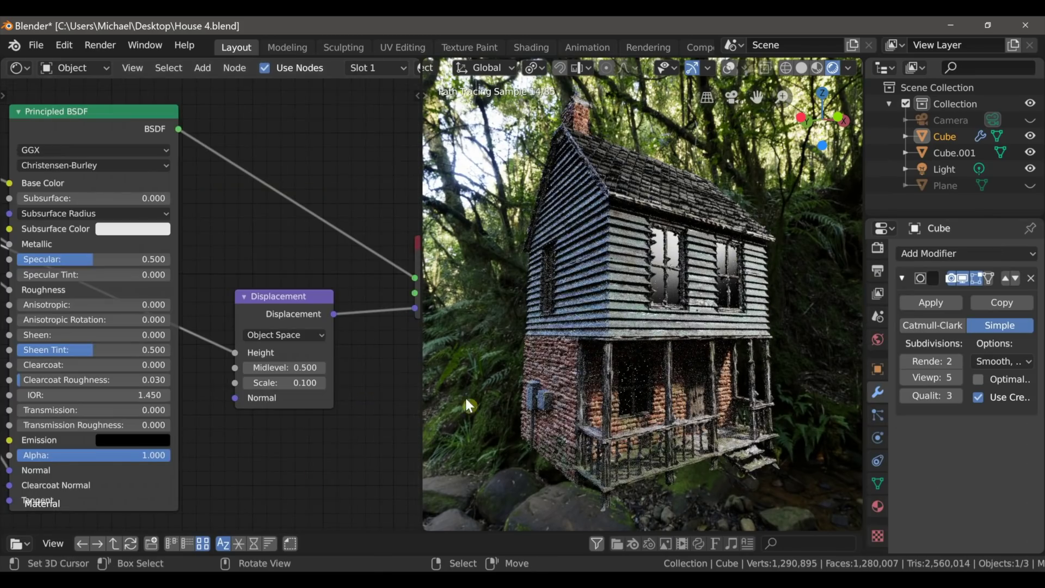
pyautogui.scroll(2, 289, 372)
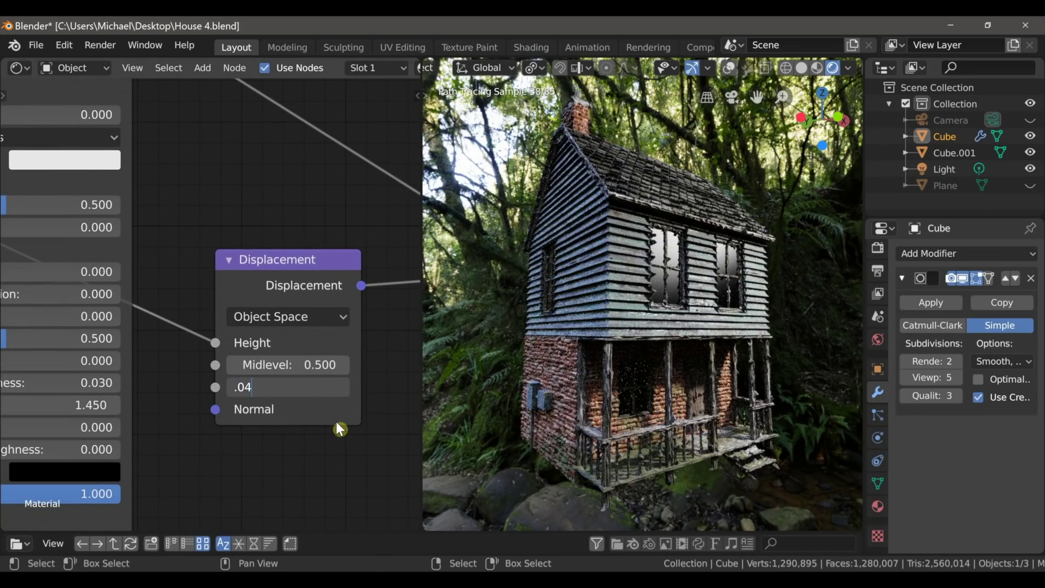
pyautogui.press('Return')
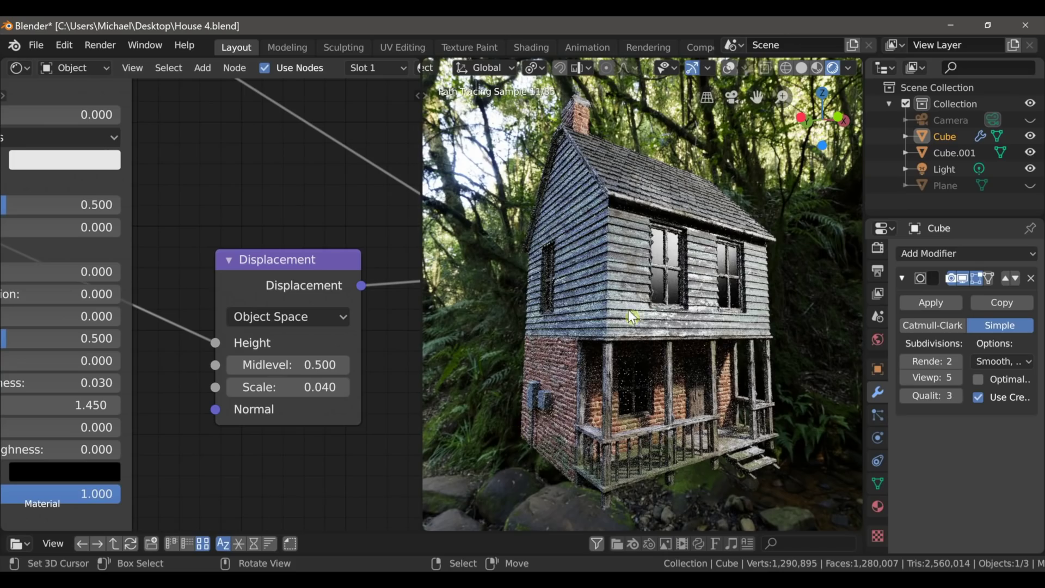
pyautogui.press('KP_0')
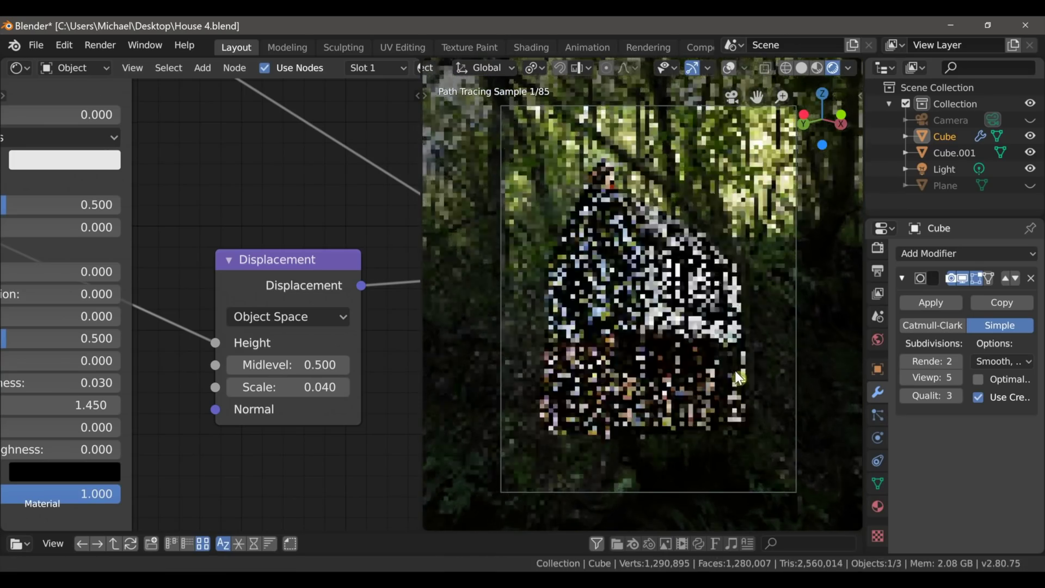
# Add a Fresnel node above the Principled BSDF and preview it on the house
pyautogui.scroll(-6, 192, 167)
pyautogui.moveTo(115, 91); pyautogui.dragTo(245, 285, button='middle')
pyautogui.hotkey('shift', 'a')
pyautogui.moveTo(219, 160)
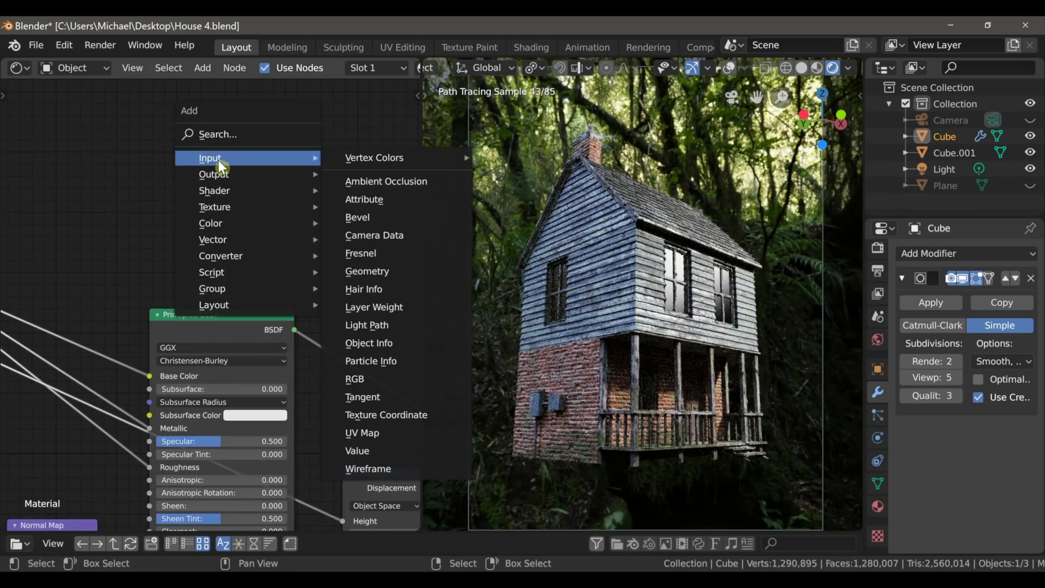
pyautogui.click(378, 254)
pyautogui.click(200, 230)
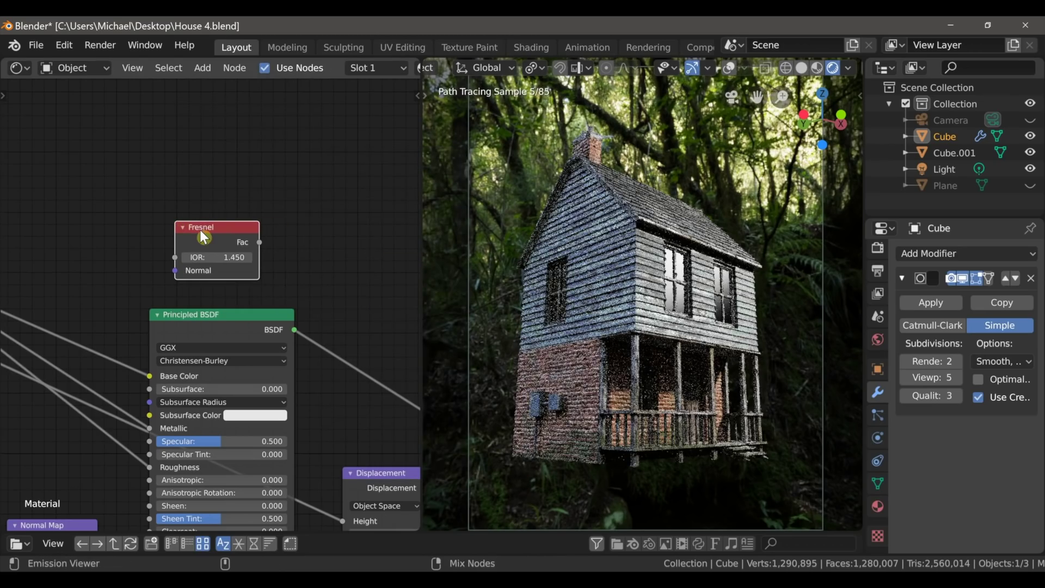
pyautogui.keyDown('ctrl'); pyautogui.keyDown('shift'); pyautogui.click(236, 243); pyautogui.keyUp('shift'); pyautogui.keyUp('ctrl')
pyautogui.moveTo(576, 346); pyautogui.dragTo(672, 421, button='middle')
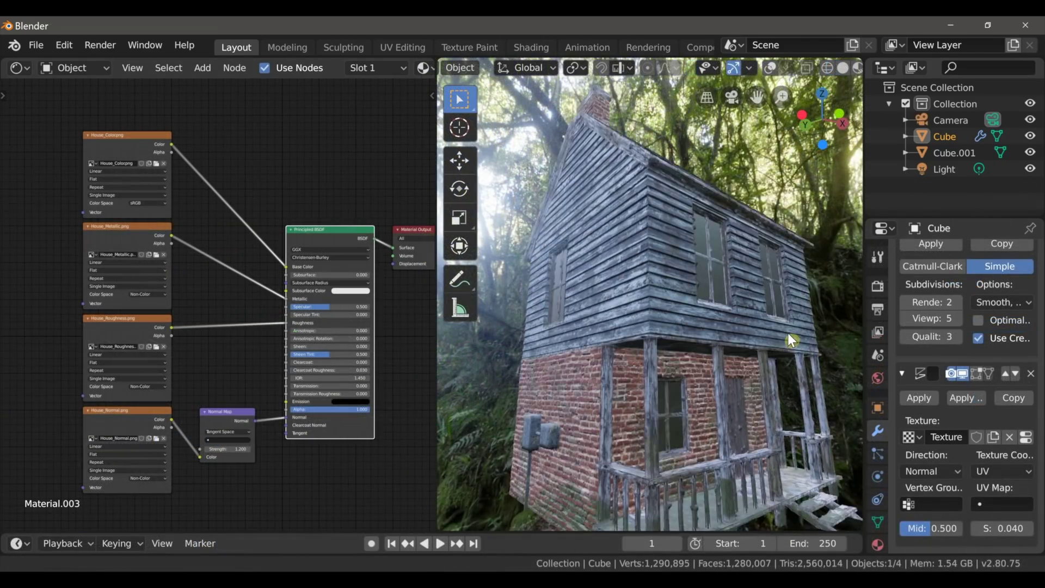
pyautogui.moveTo(790, 340); pyautogui.dragTo(720, 383, button='middle')
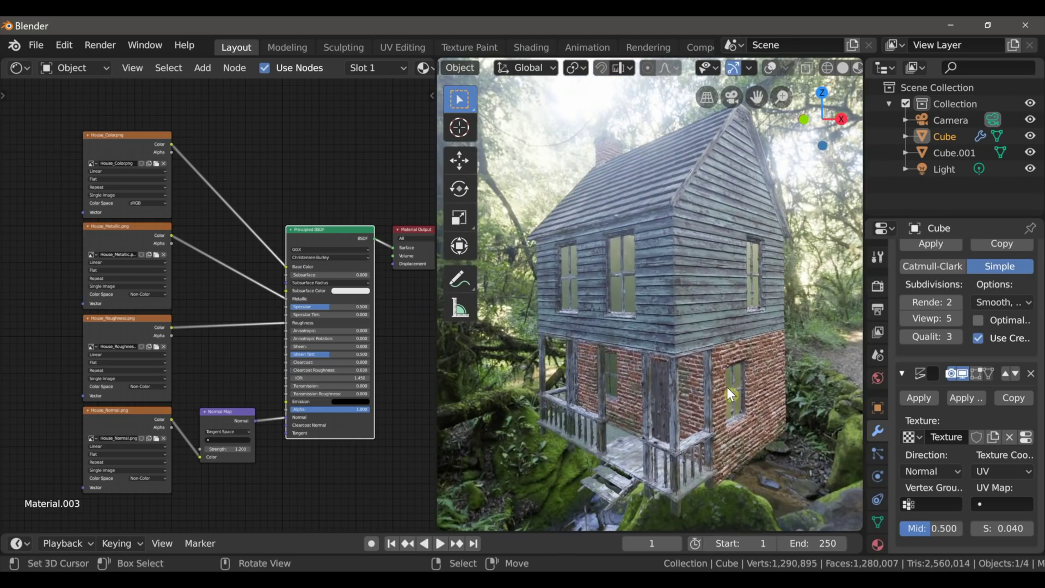